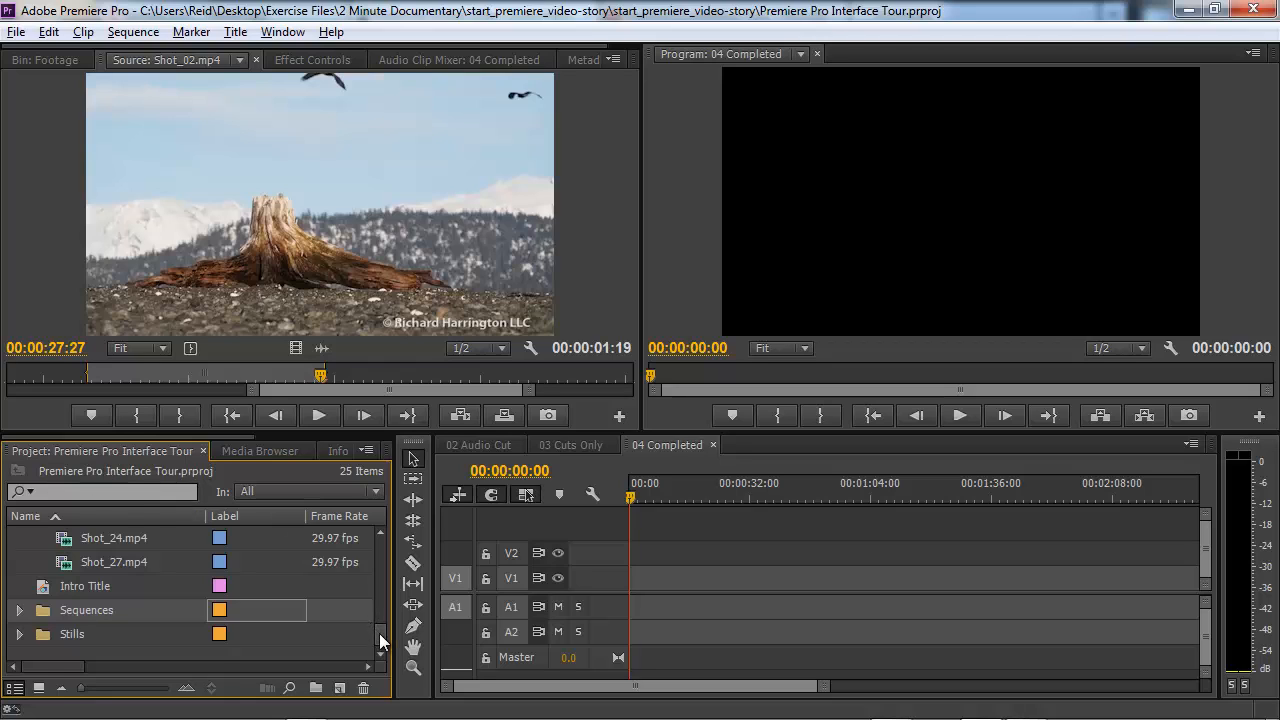
Load Shot_03.mp4 from the Footage bin into the Source Monitor and preview its playback
drag(380, 640, 385, 562)
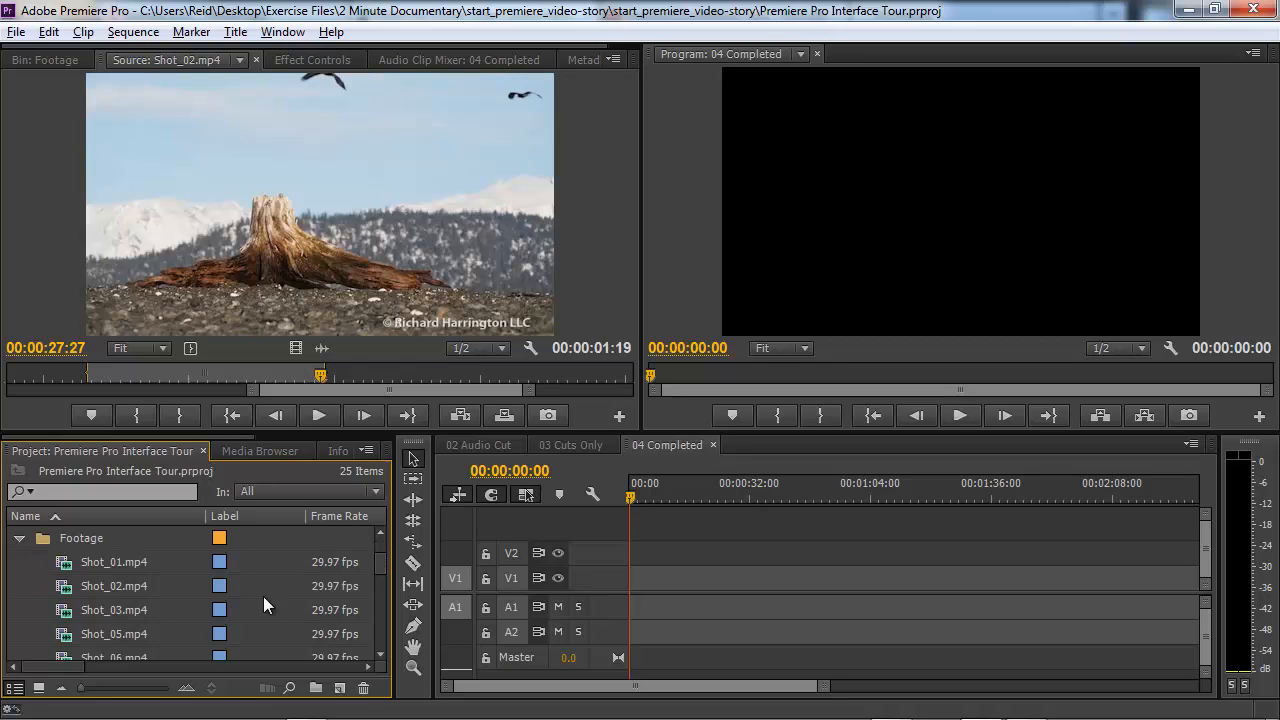
double_click(66, 595)
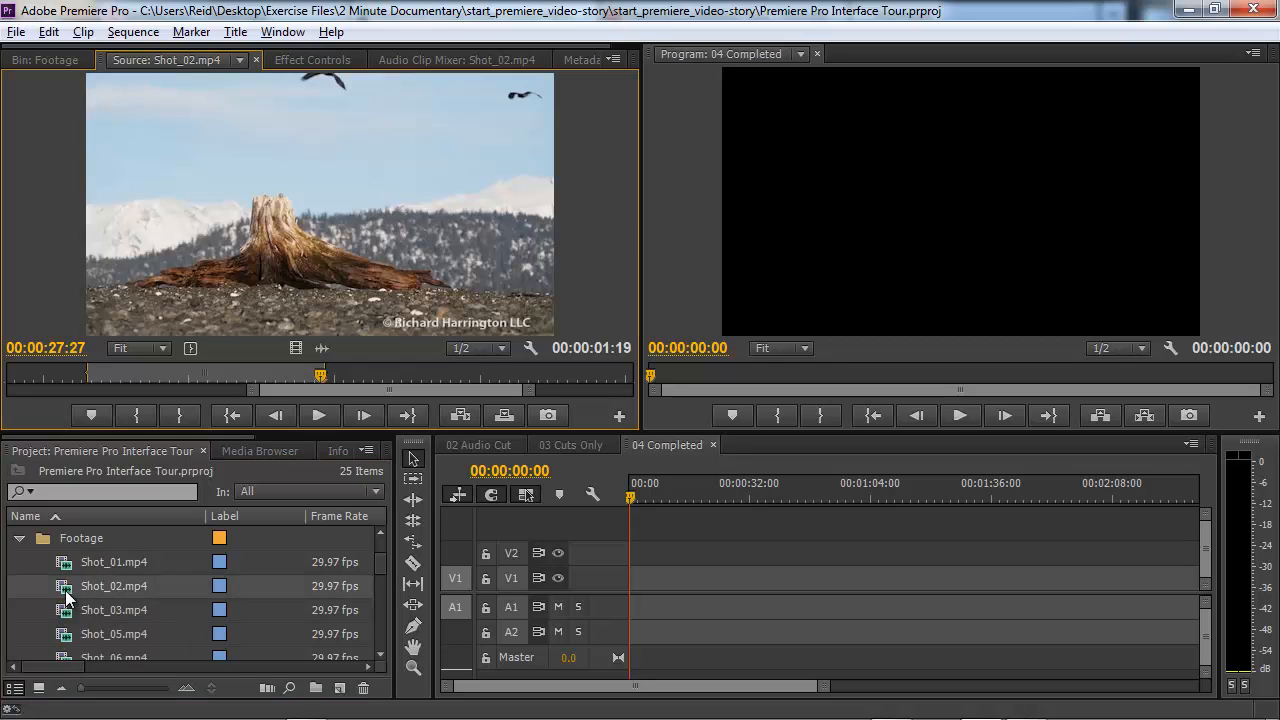
double_click(67, 620)
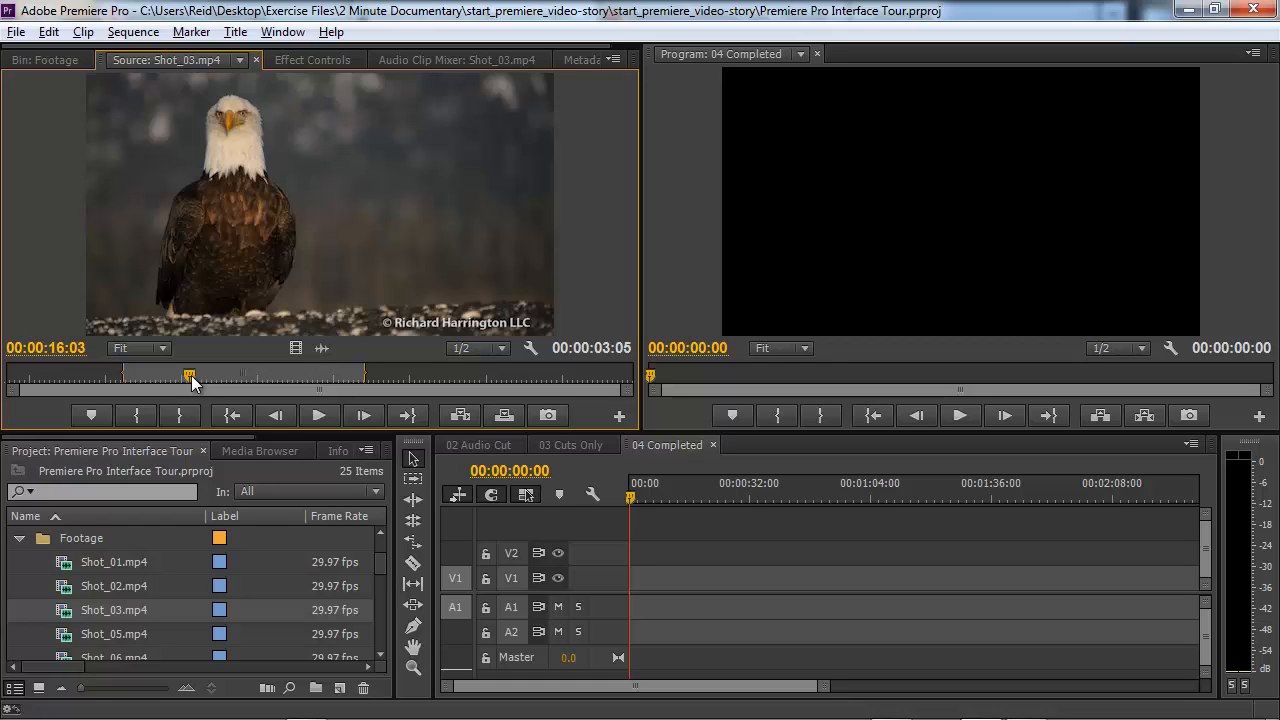
drag(191, 375, 50, 375)
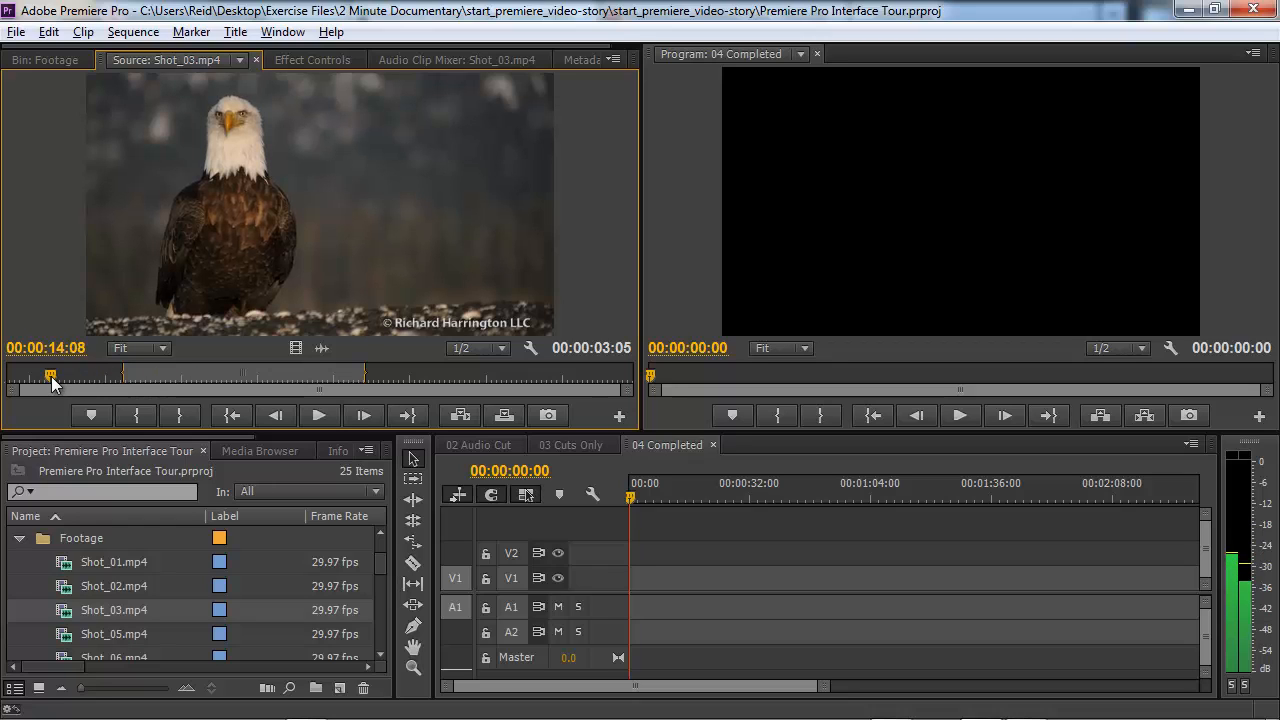
click(320, 415)
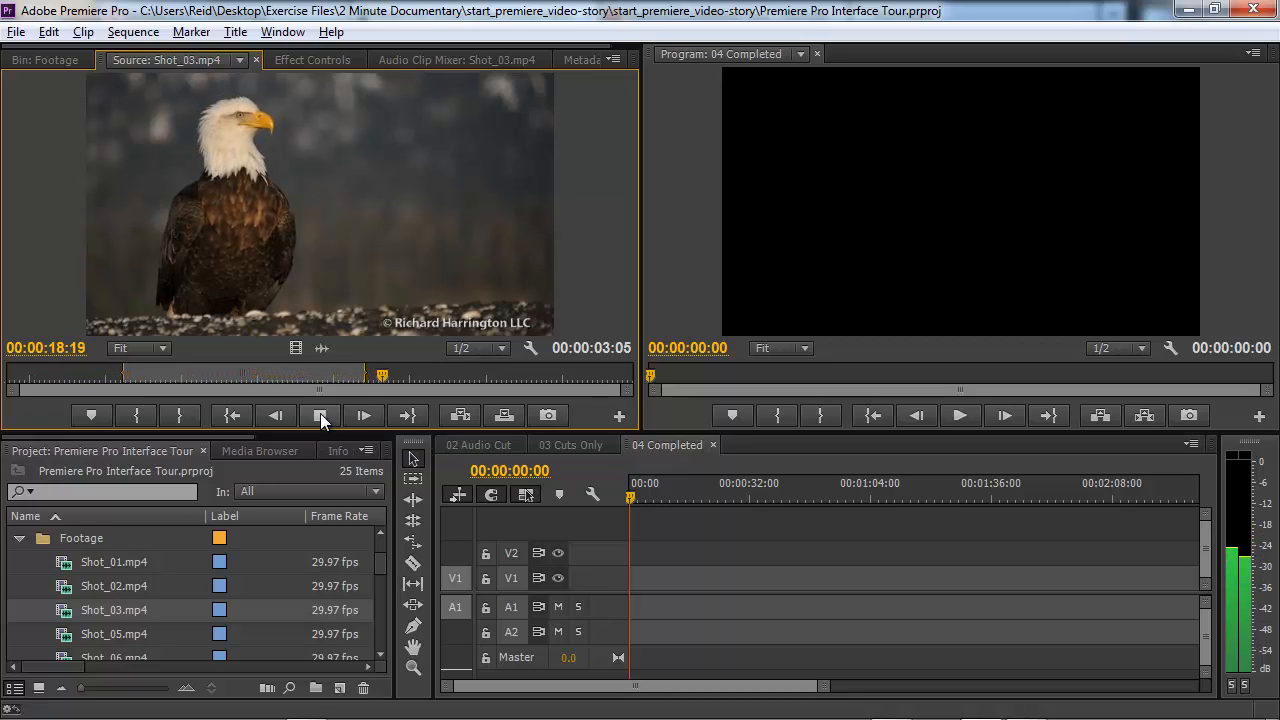
click(320, 413)
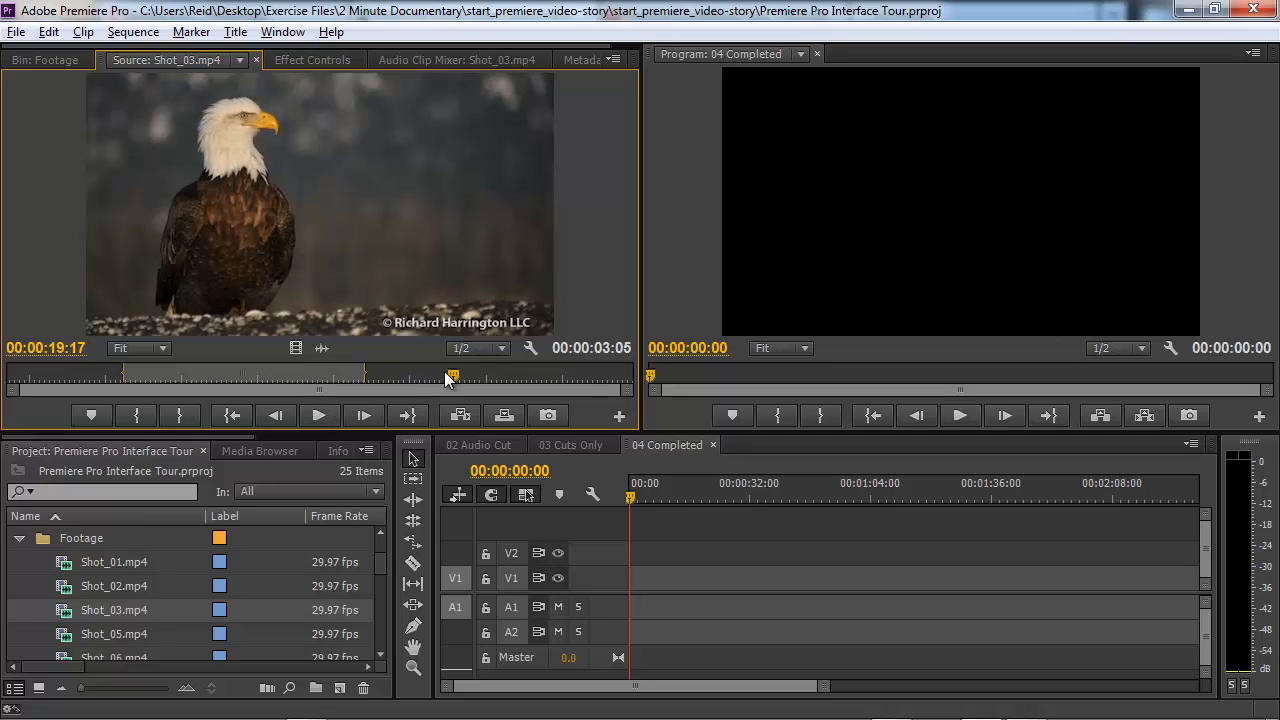
Mark an In point at 00:00:16:15 and an Out point at 00:00:18:07 on the Shot_03.mp4 source clip
drag(452, 377, 217, 379)
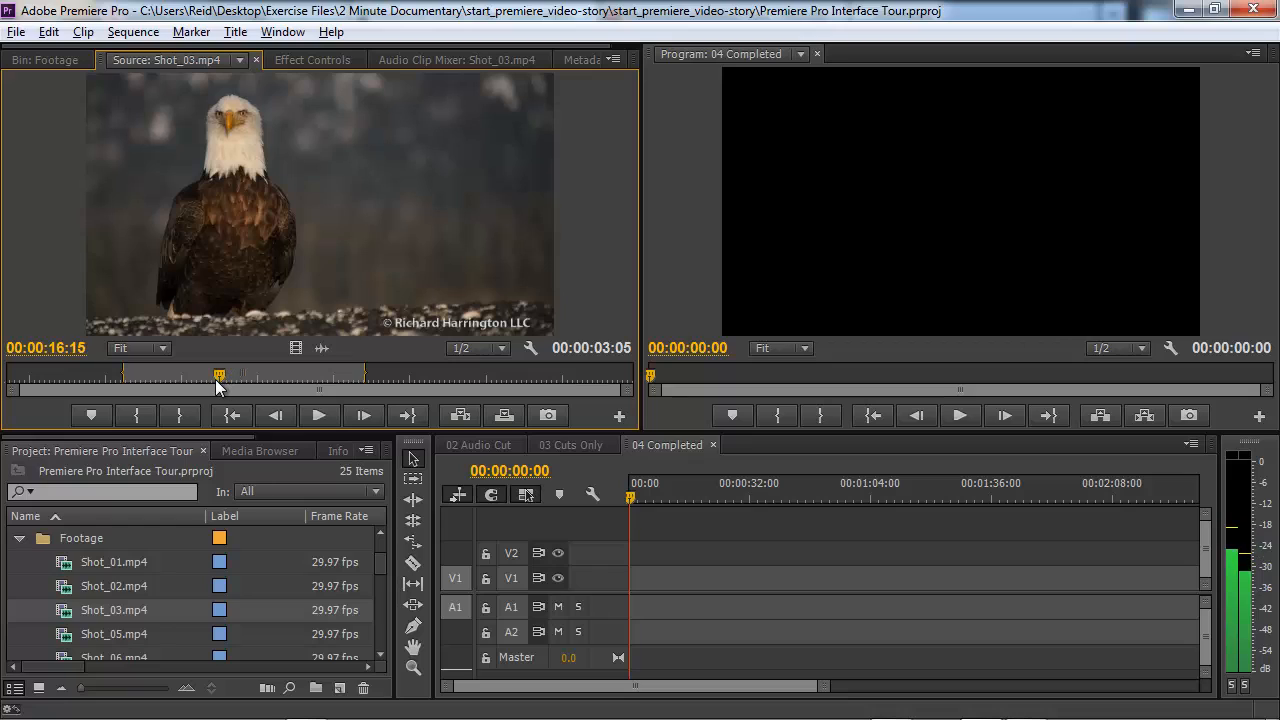
click(137, 414)
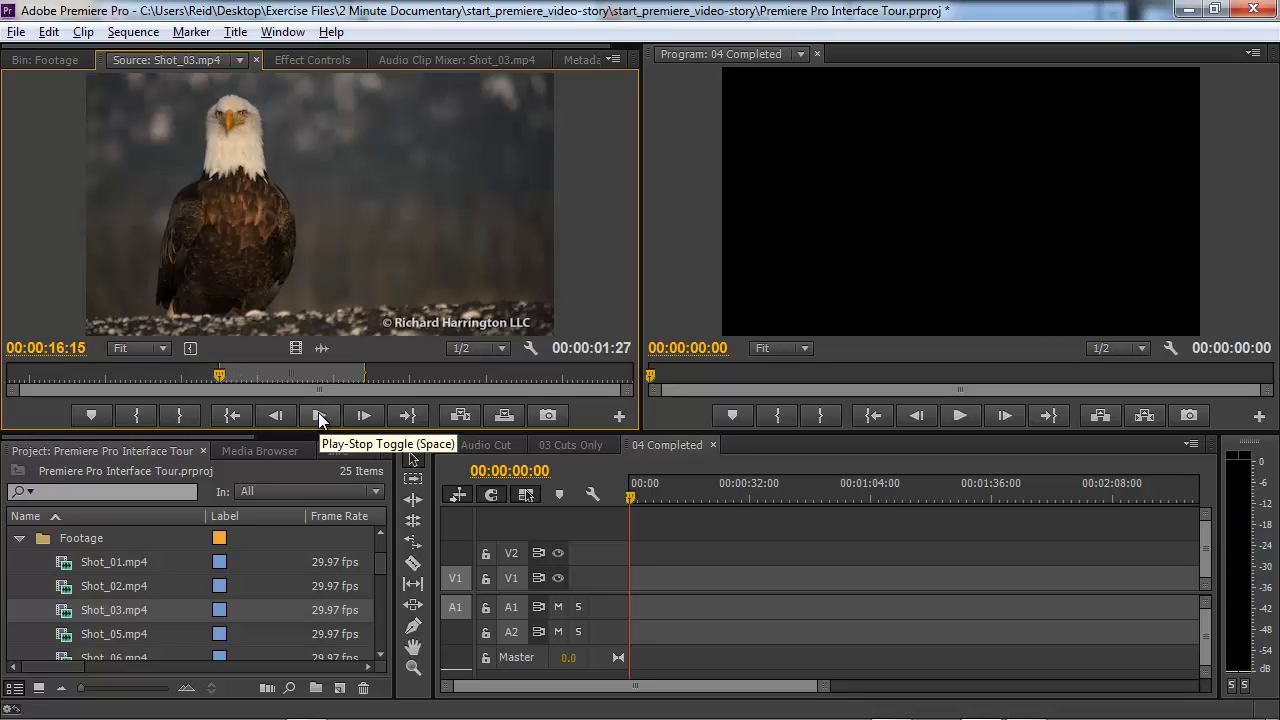
click(318, 414)
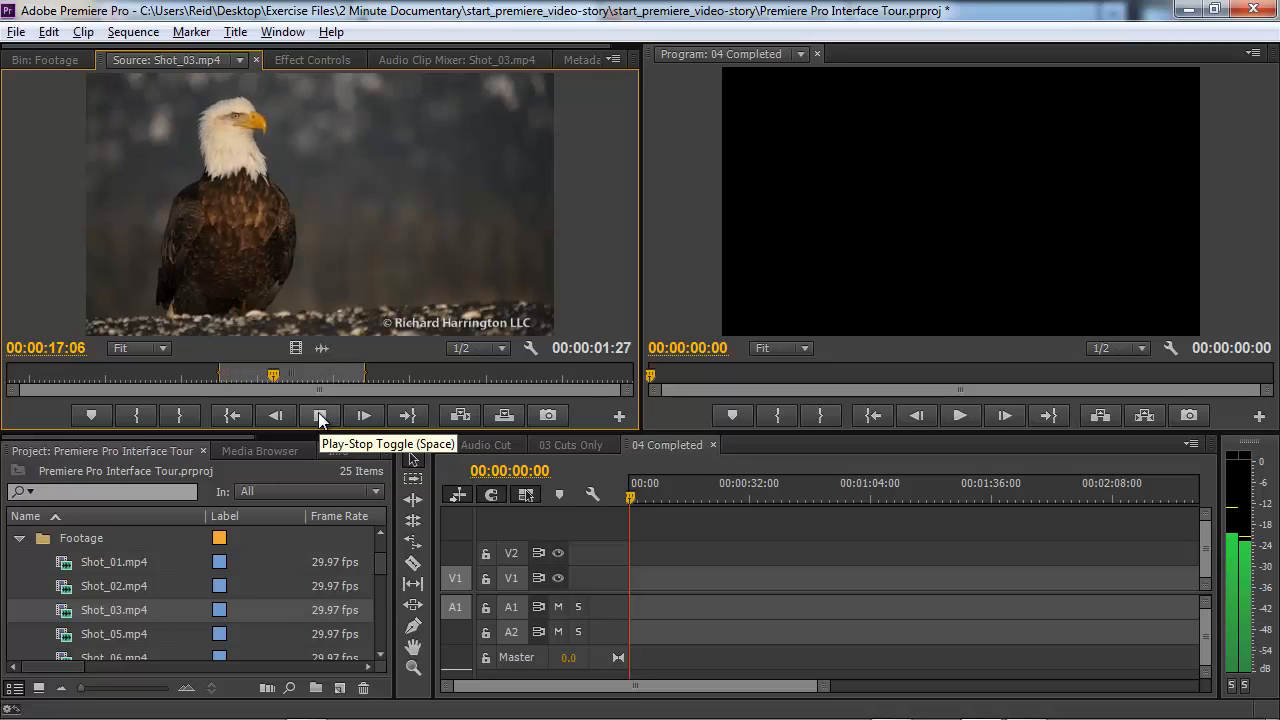
click(318, 414)
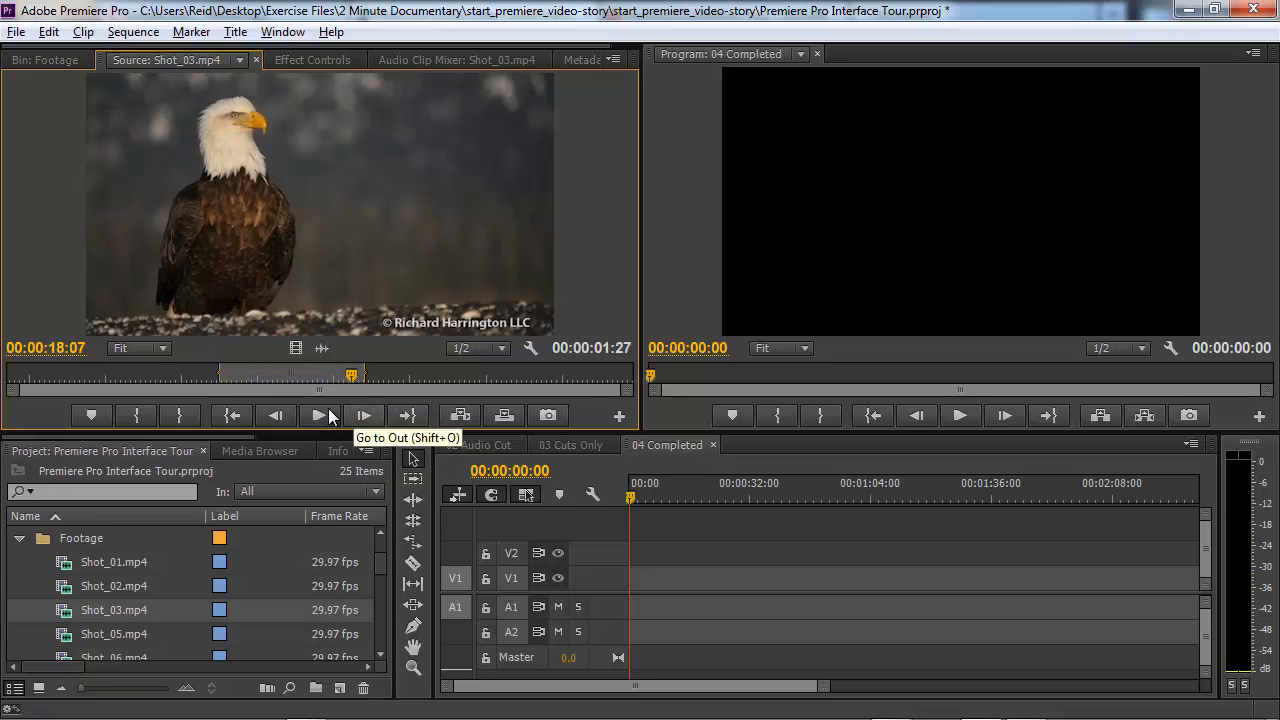
click(192, 412)
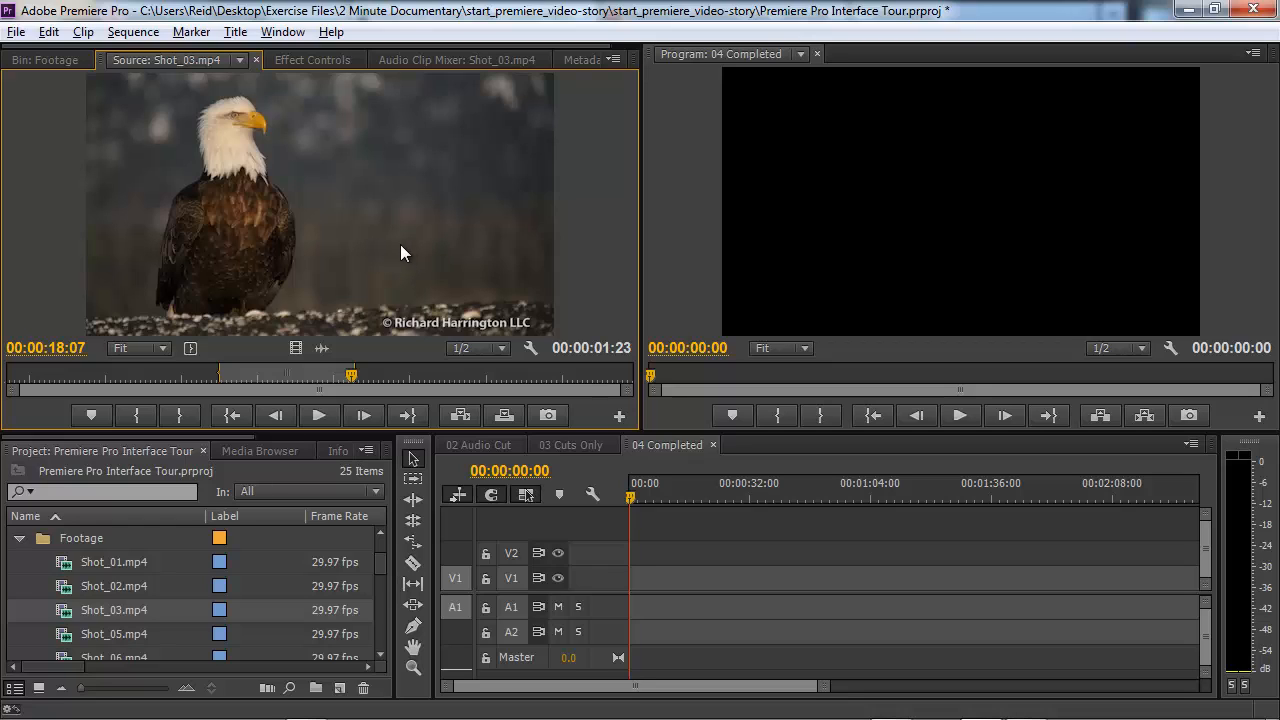
Overwrite the marked Shot_03.mp4 range onto the start of the 04 Completed sequence and increase track A1's height to show its waveform
click(503, 414)
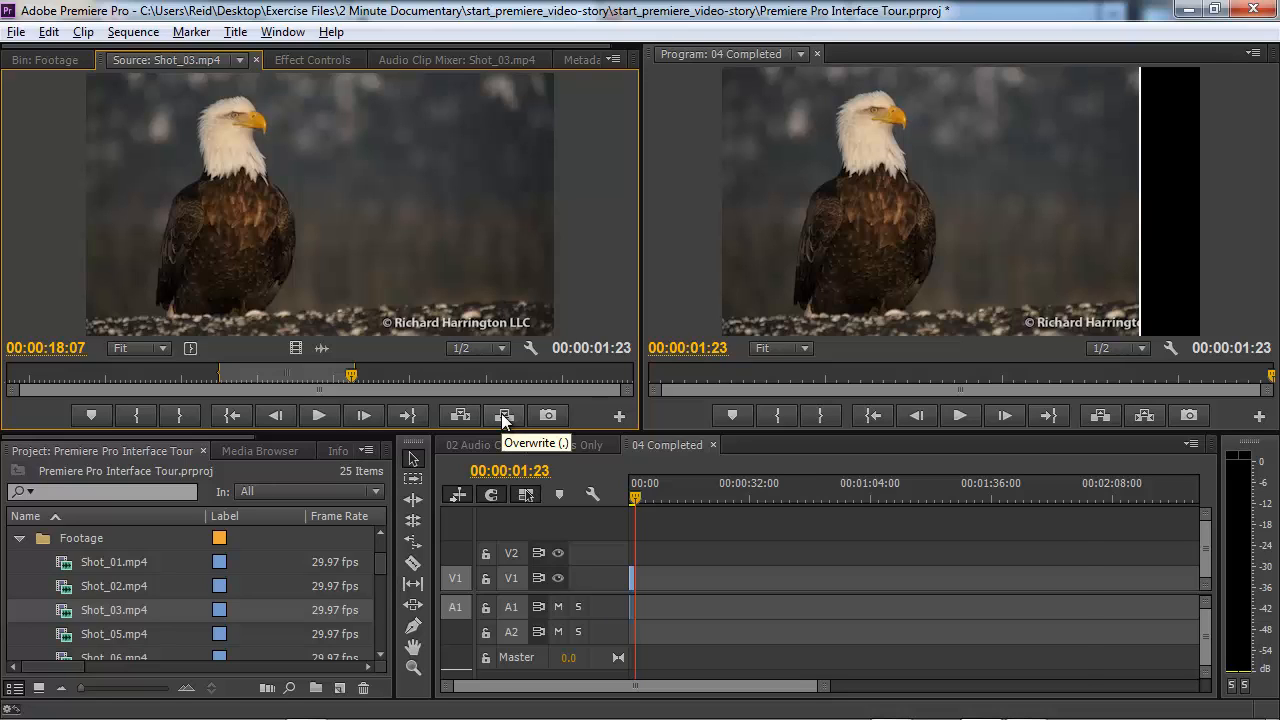
key(backslash)
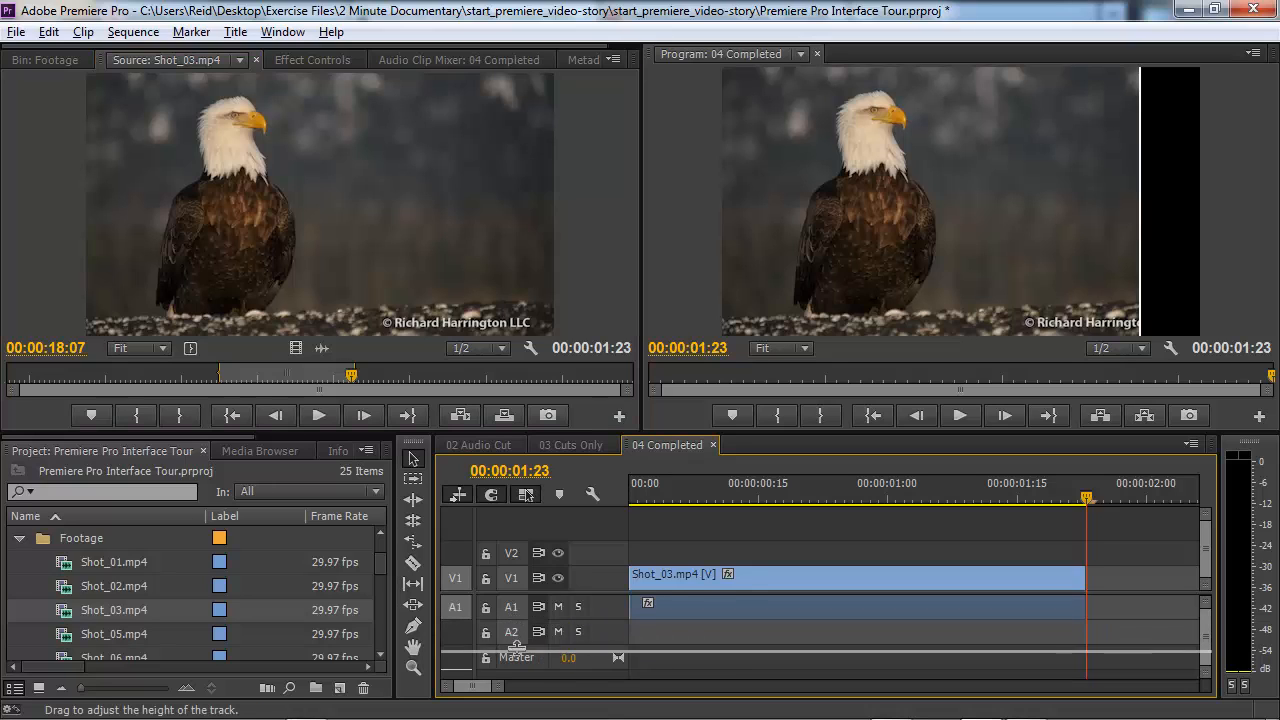
drag(516, 648, 517, 650)
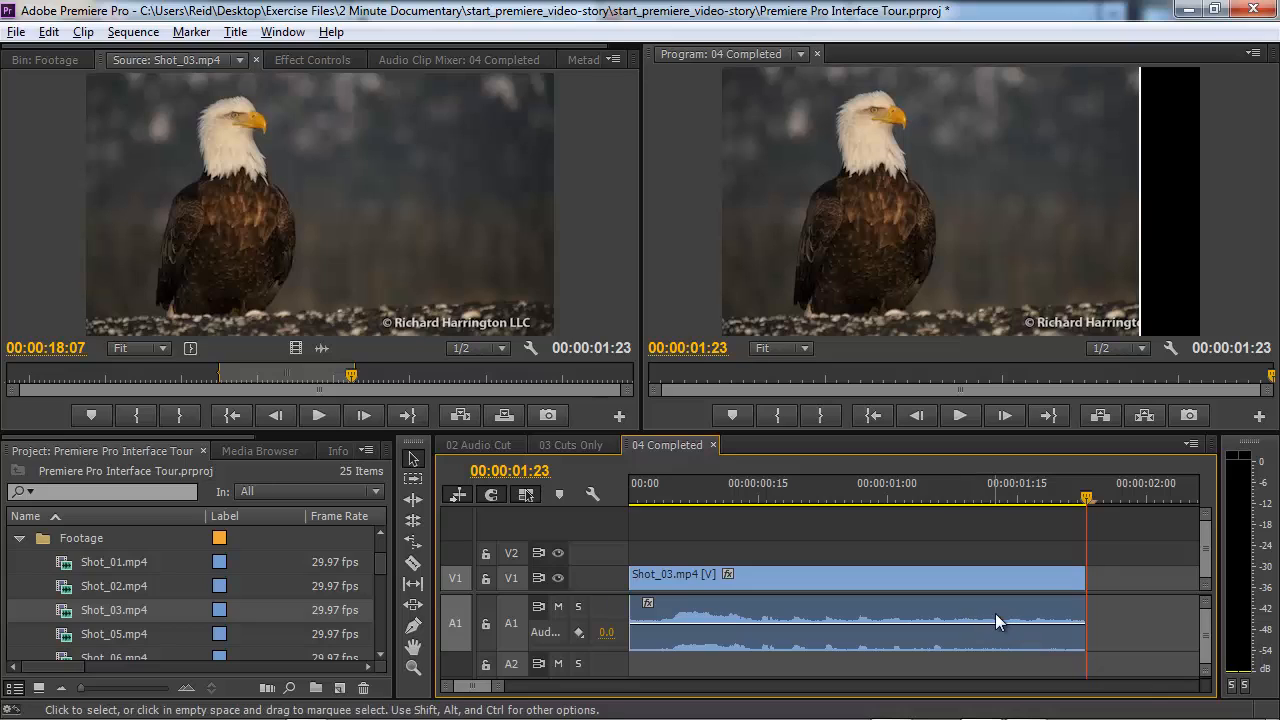
Scrub the sequence in both the timeline and the Program Monitor, ending at 00:00:00:00
mouse_move(996, 613)
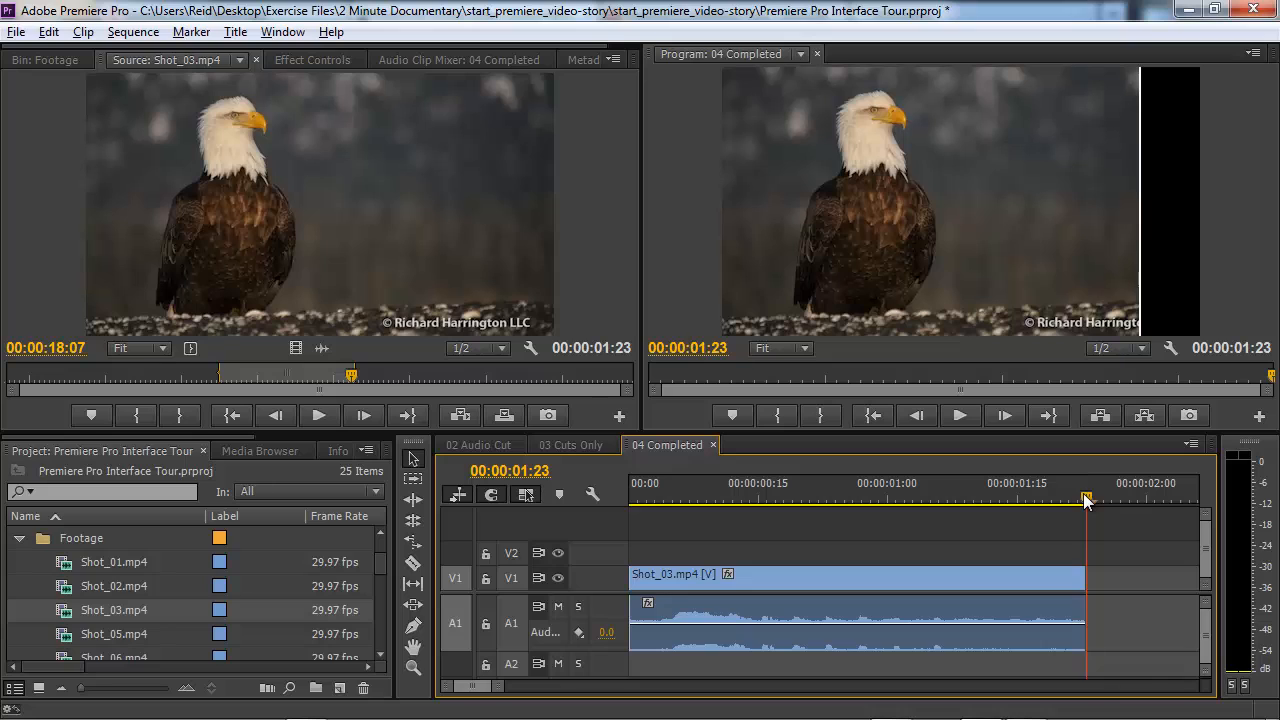
drag(1086, 500, 677, 504)
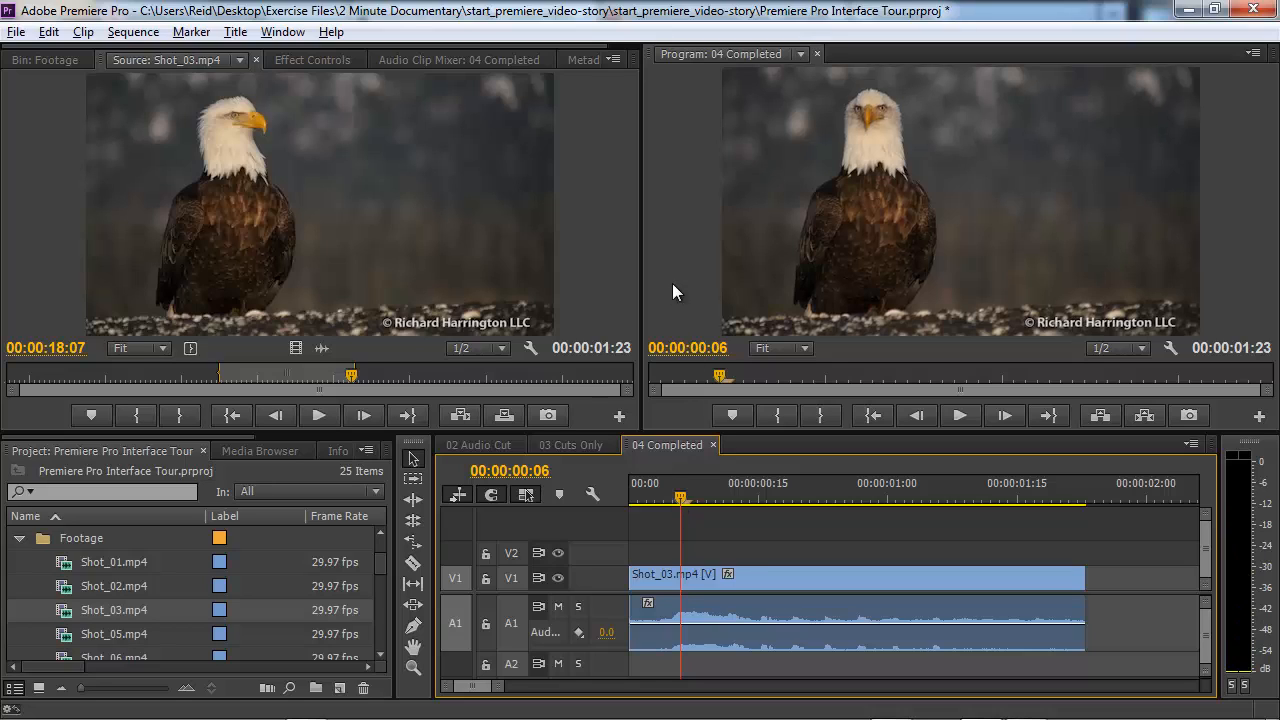
click(702, 192)
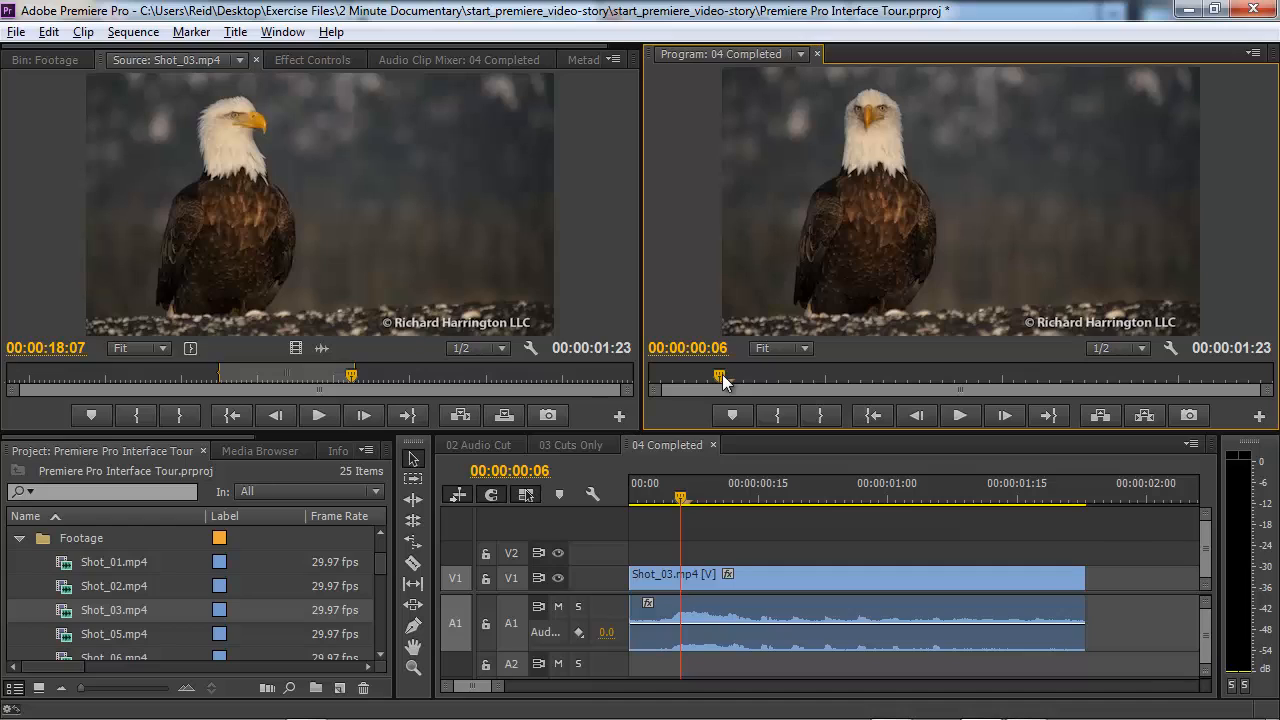
drag(722, 378, 731, 377)
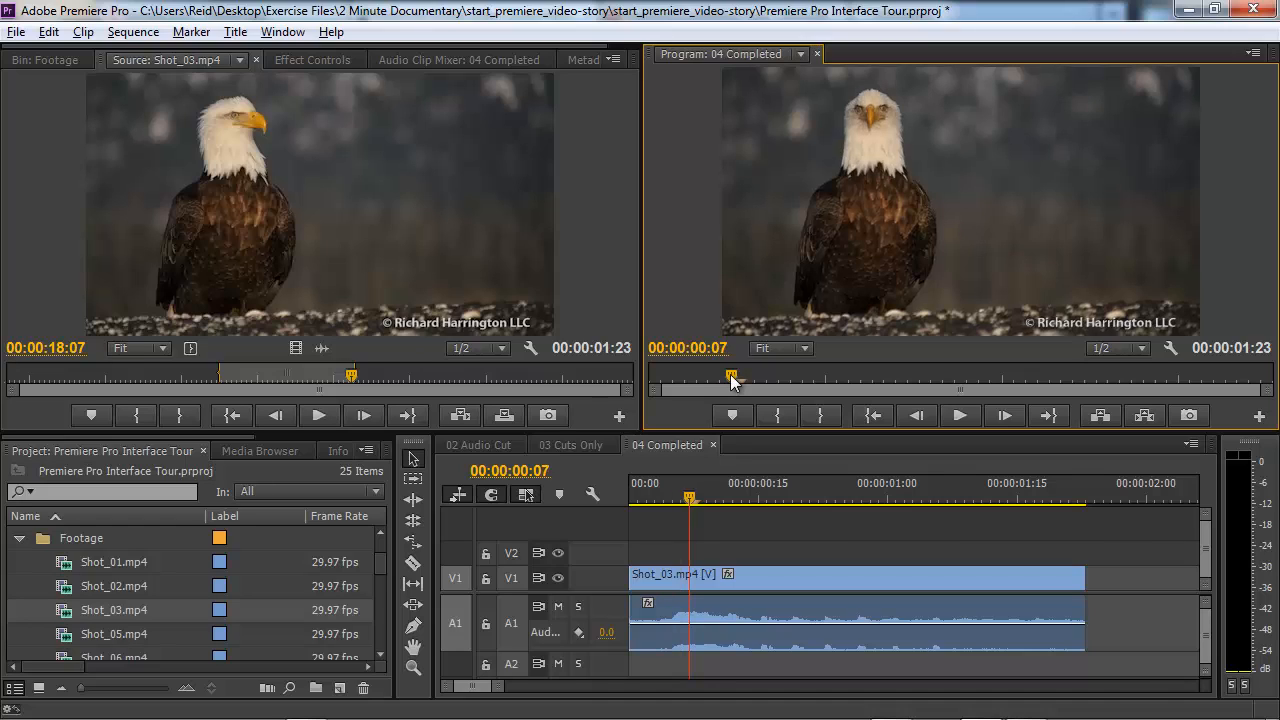
drag(731, 377, 725, 374)
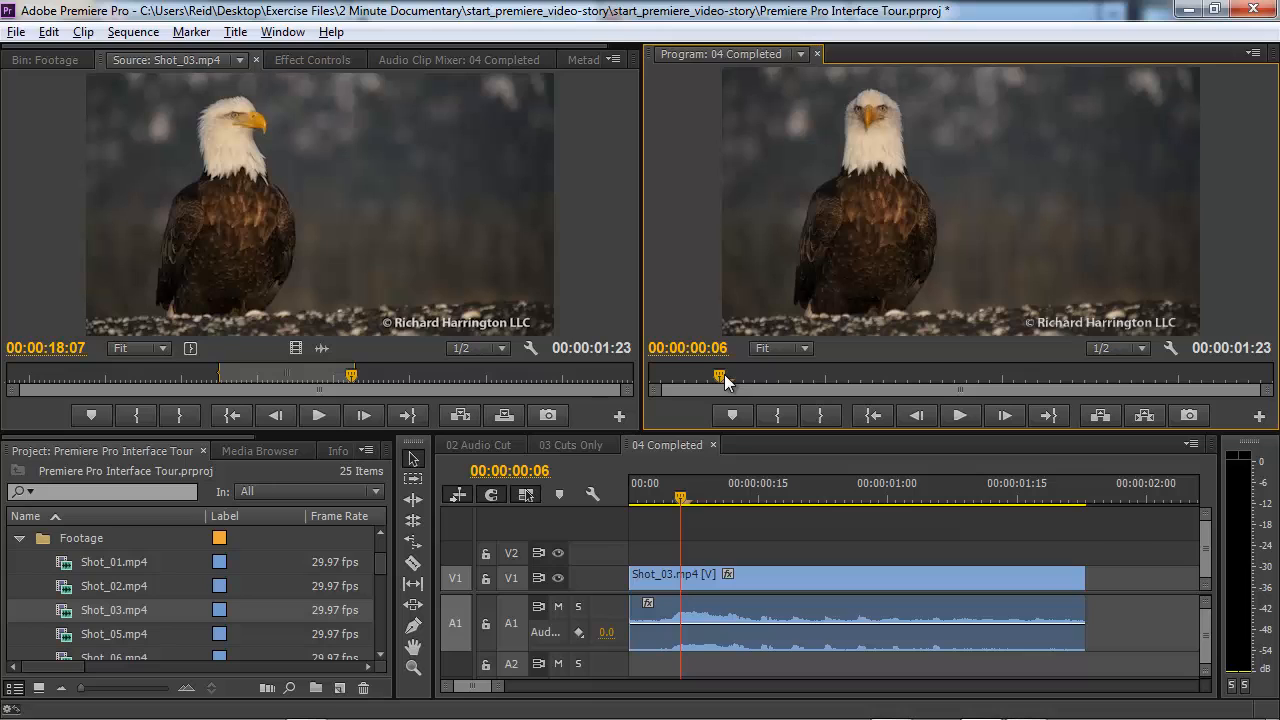
drag(720, 376, 634, 381)
Save the project and play the sequence from its start in the Program Monitor
key(ctrl+s)
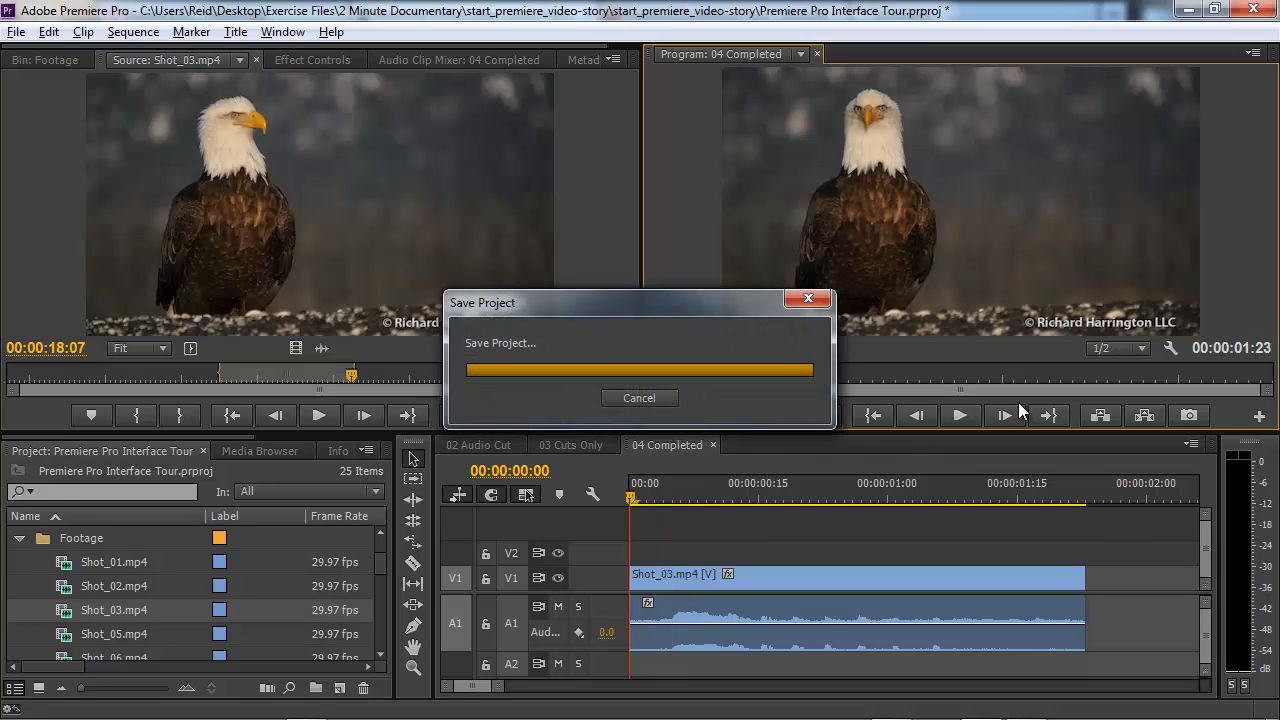
click(970, 415)
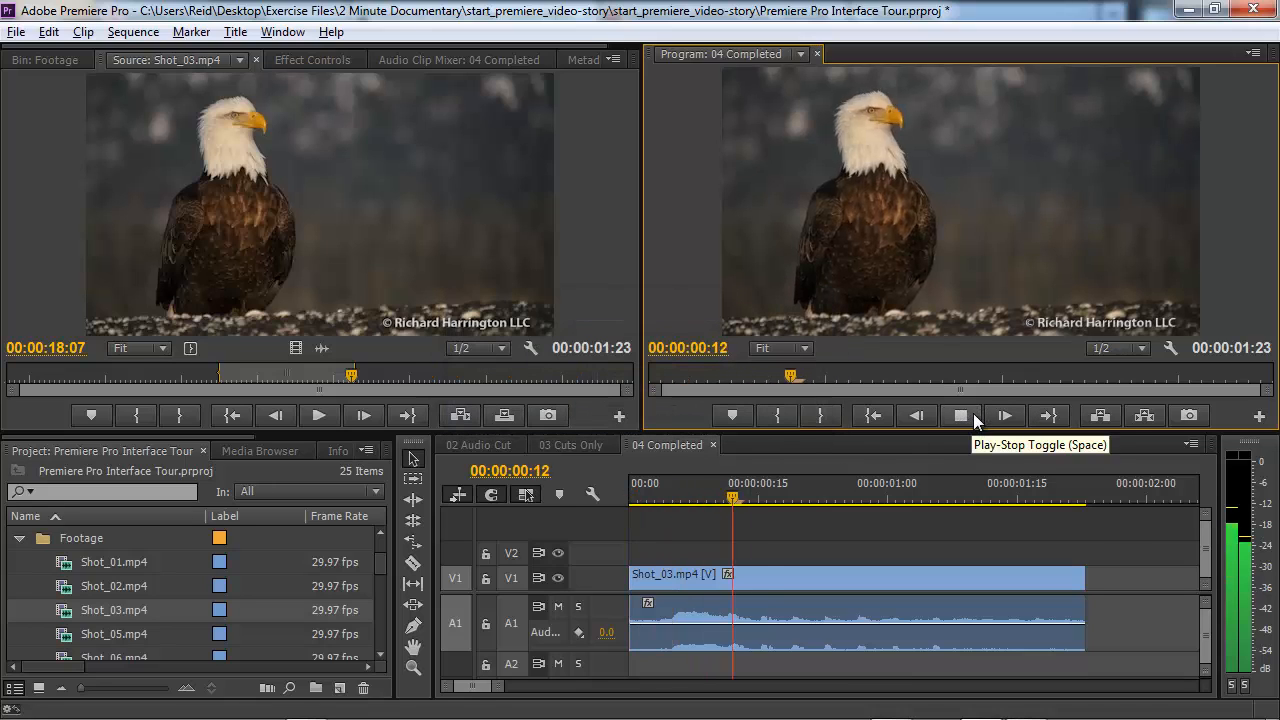
click(973, 413)
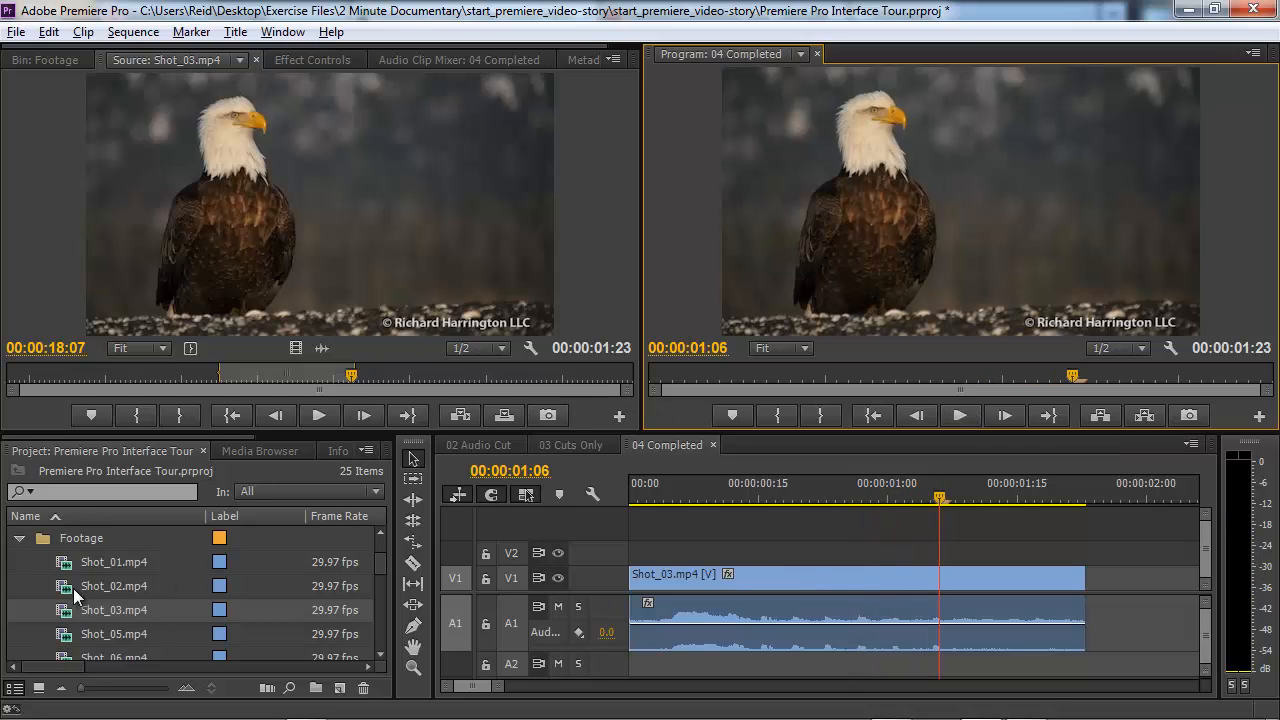
Insert the marked range of Shot_01.mp4 at the start of the sequence, ahead of Shot_03.mp4, and fit the whole sequence in the timeline
double_click(75, 563)
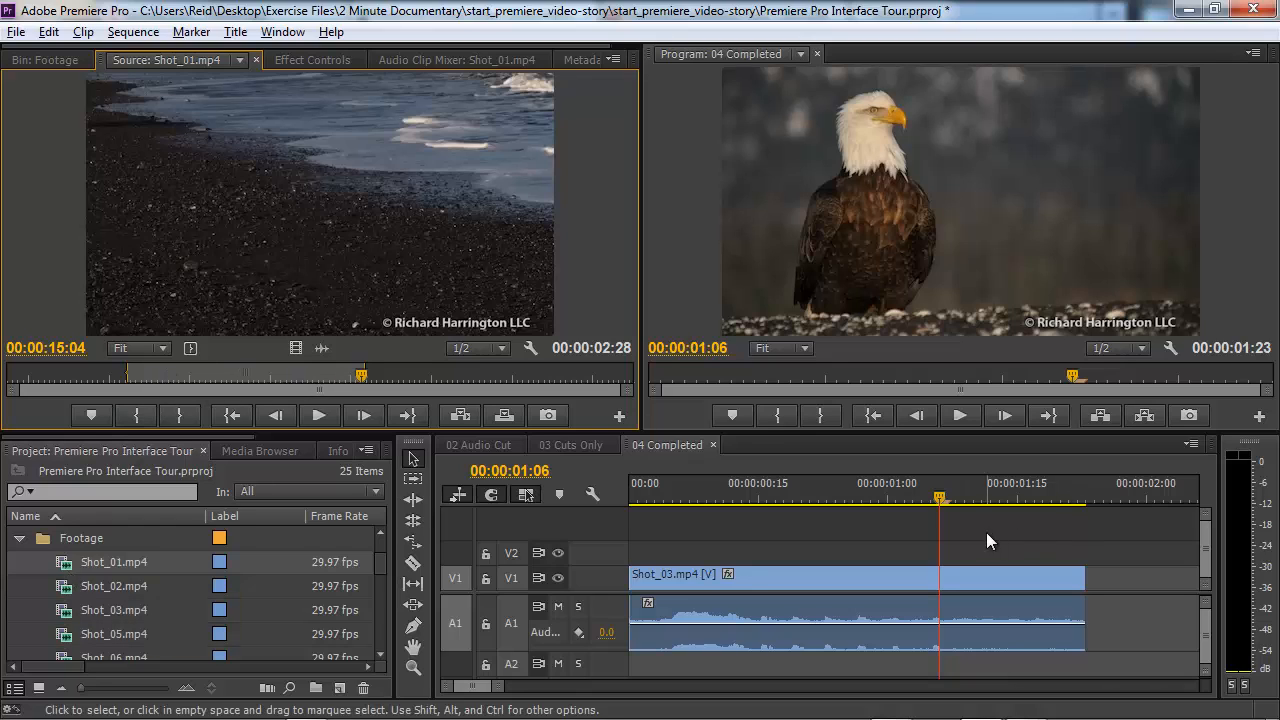
drag(940, 505, 626, 523)
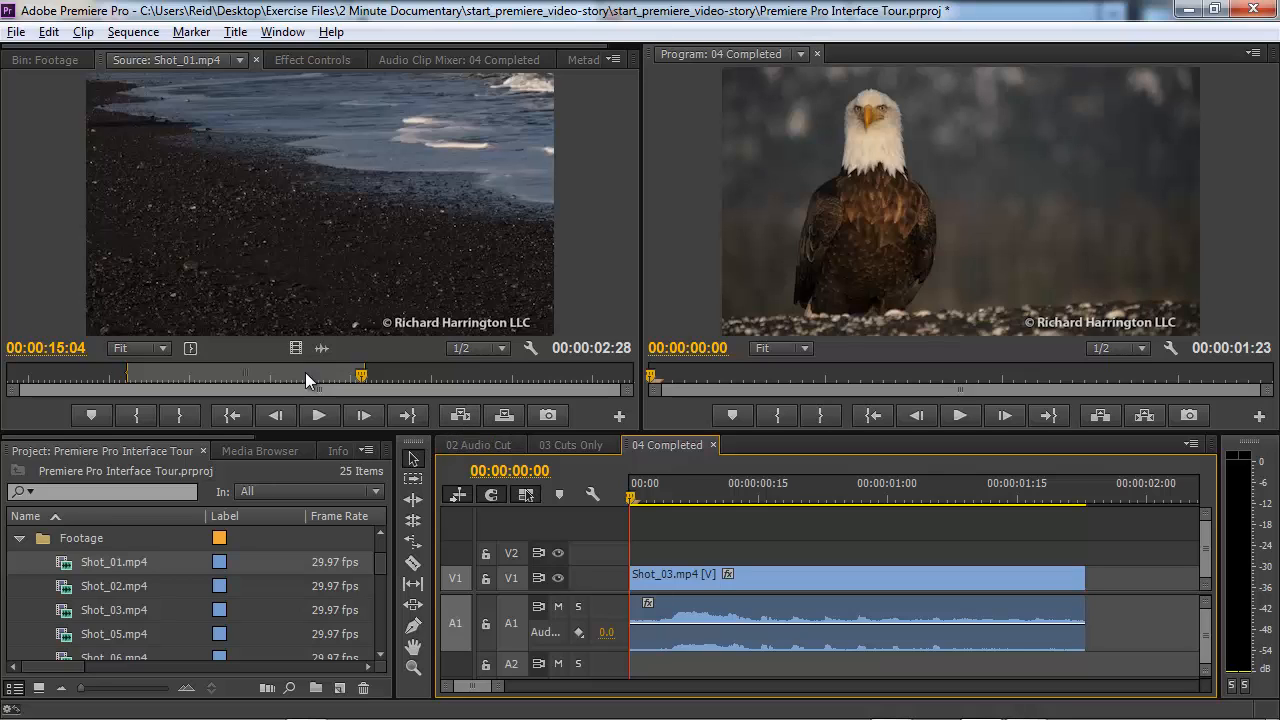
click(468, 414)
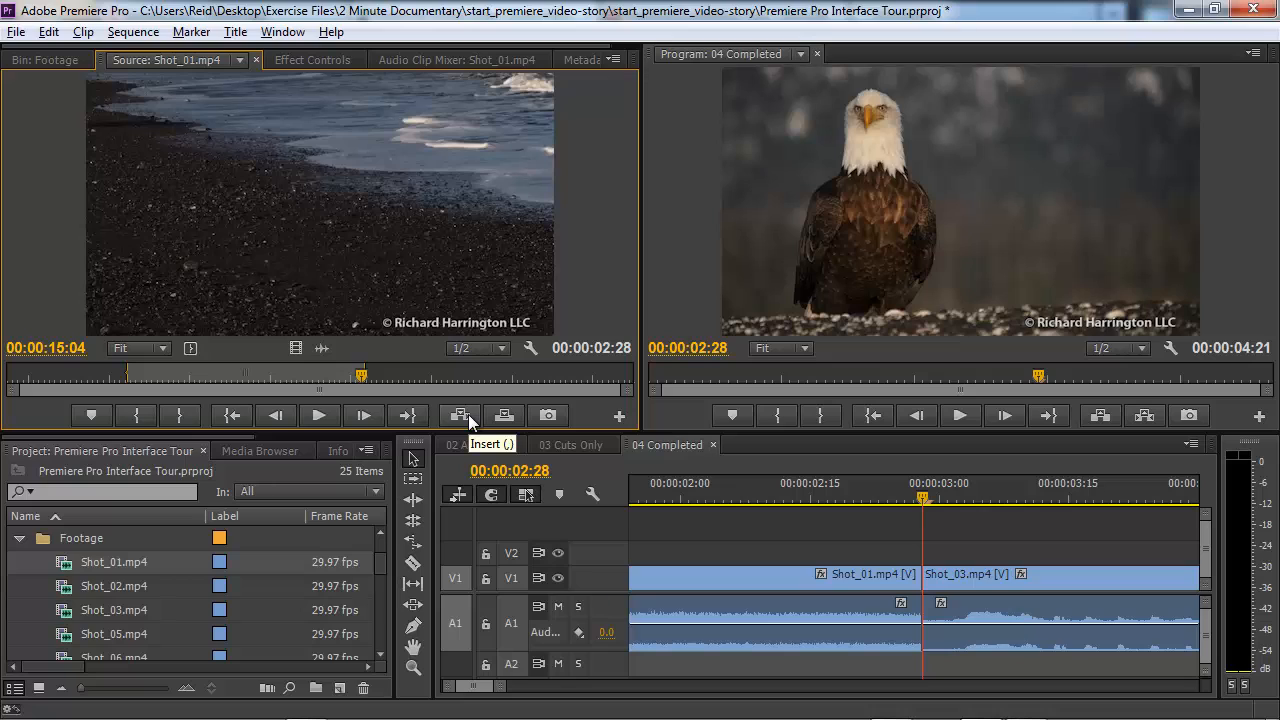
key(backslash)
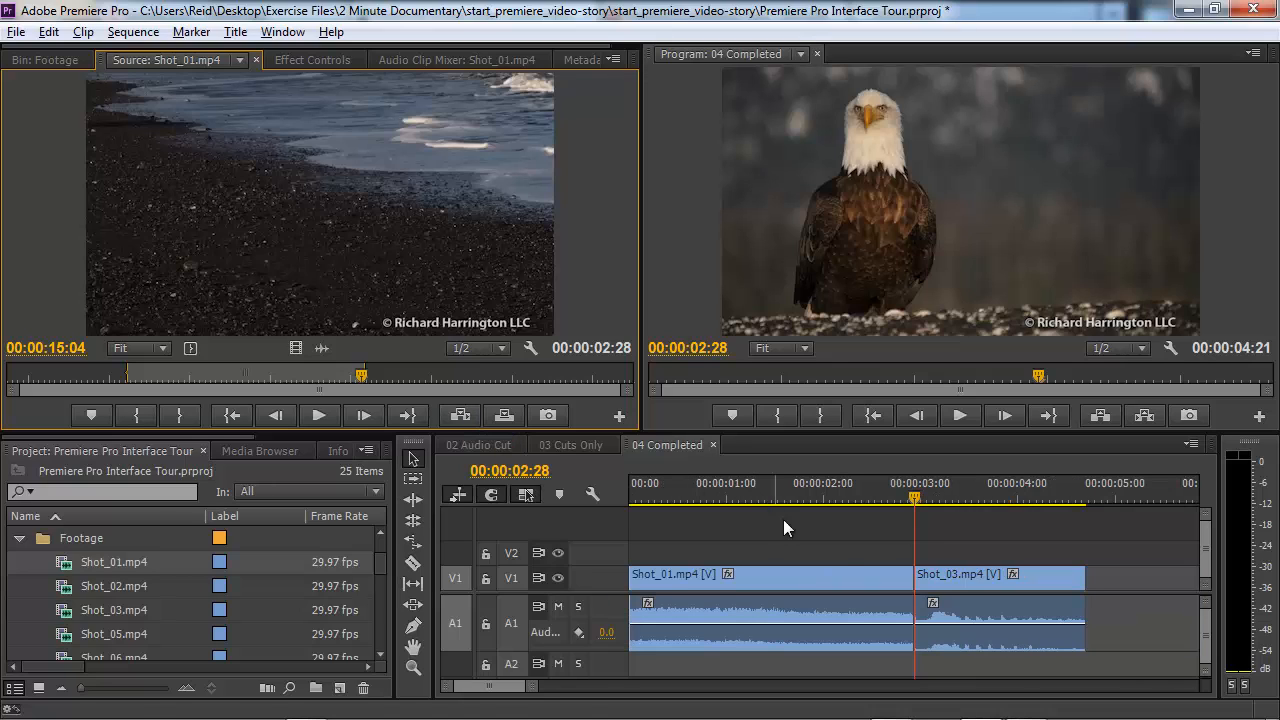
Select each of the two timeline clips in turn and play the sequence across their cut from about 00:00:01:04
click(845, 555)
click(845, 580)
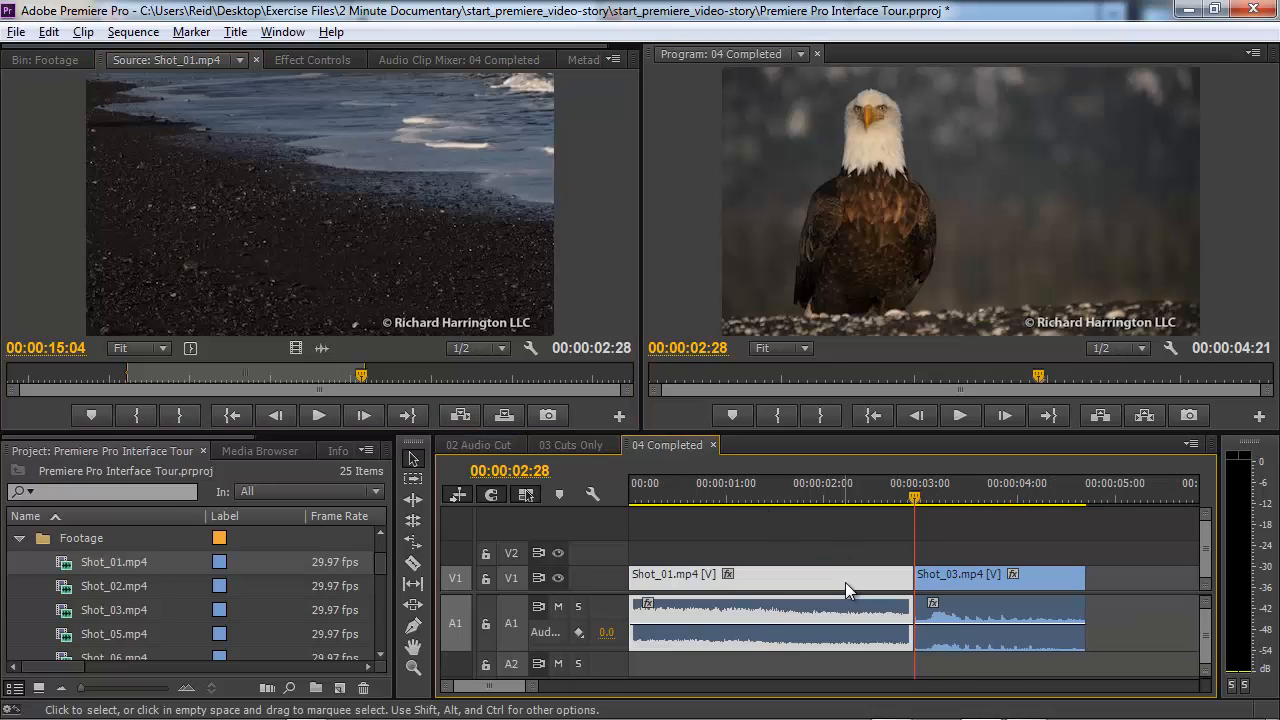
click(963, 583)
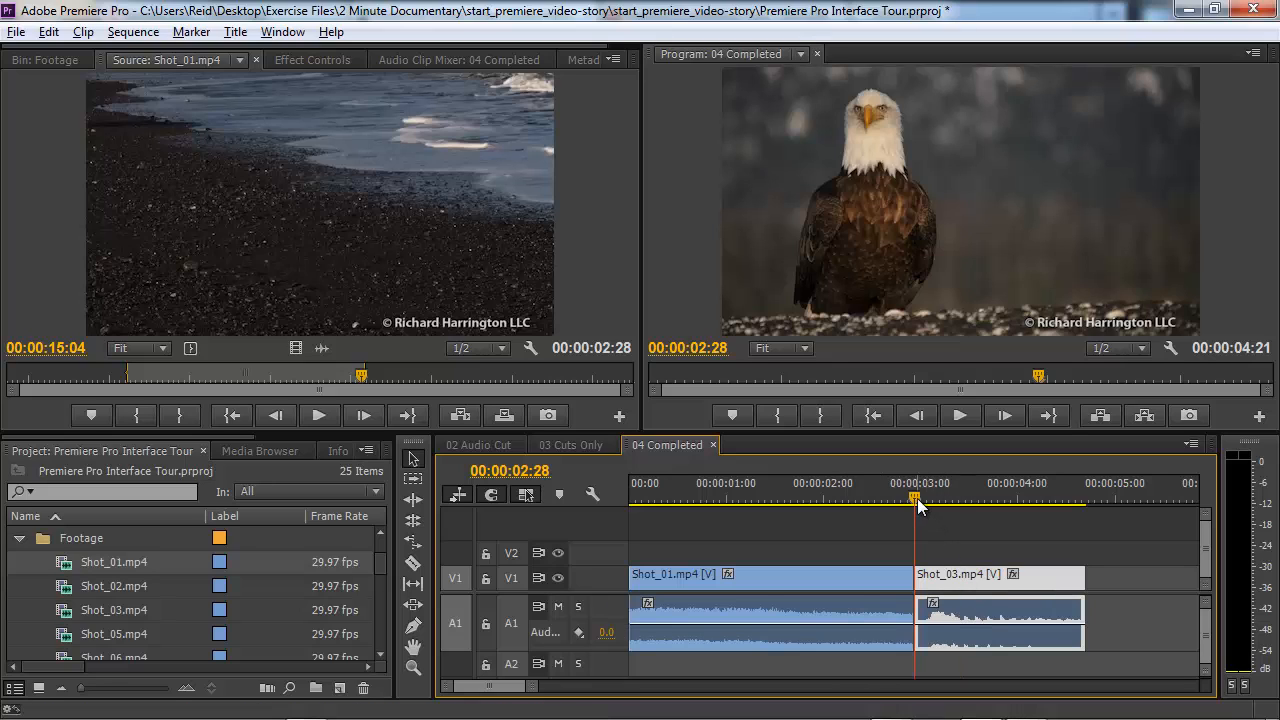
drag(918, 505, 741, 503)
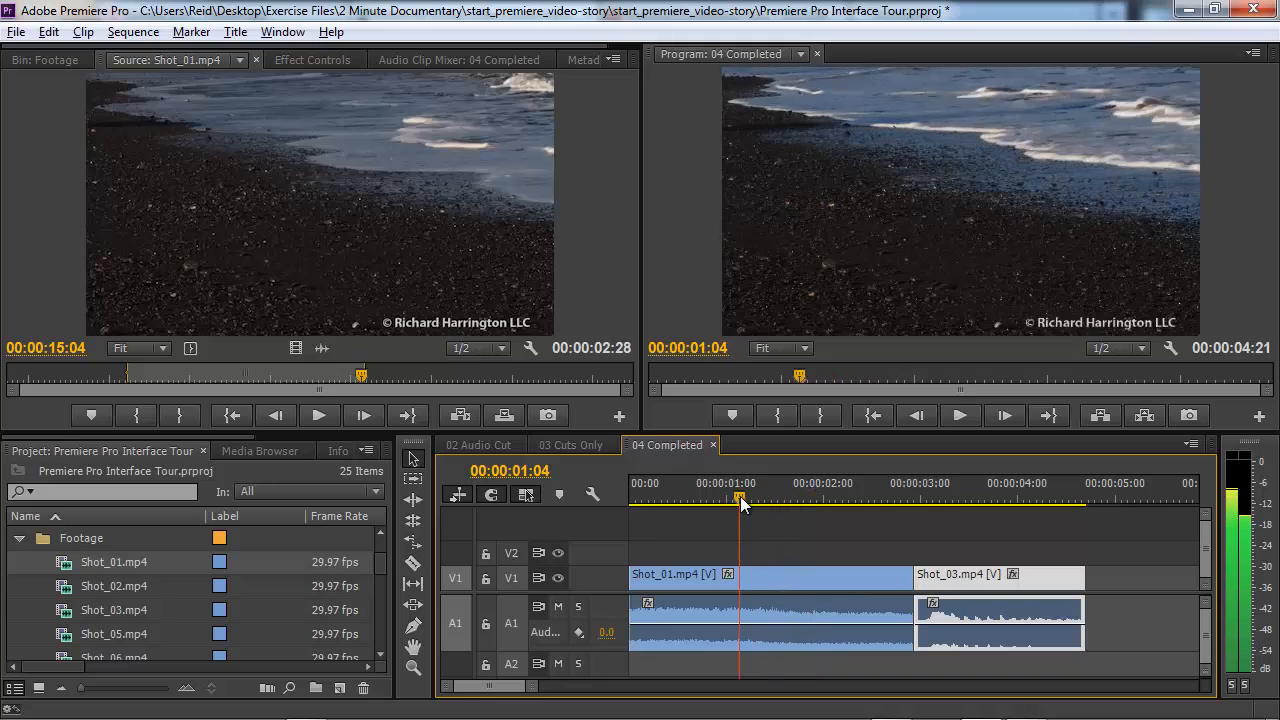
key(space)
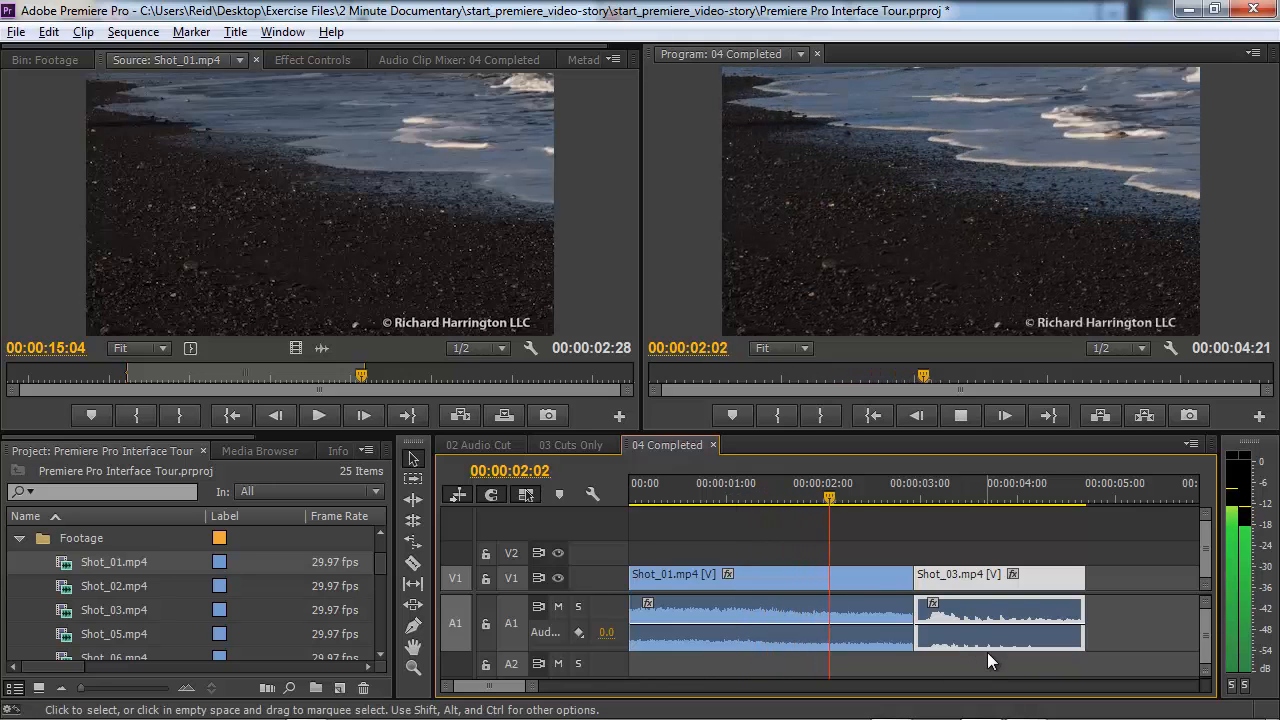
key(space)
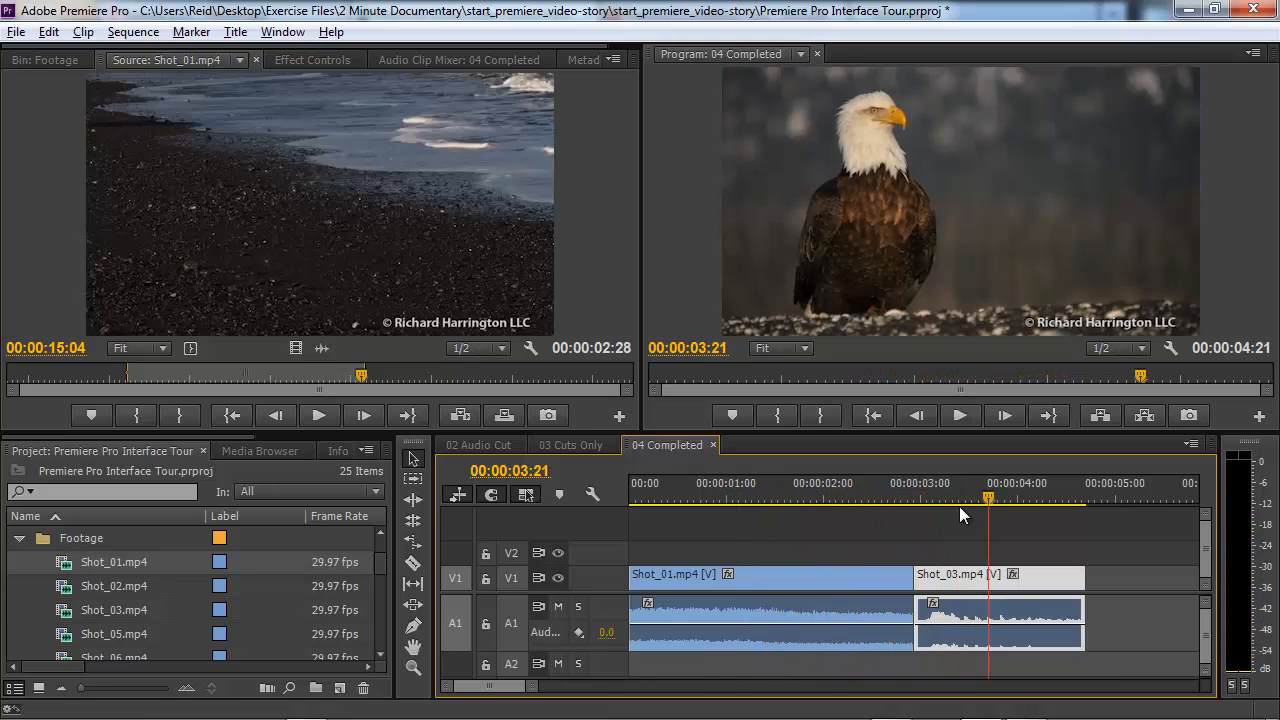
Play part of the Shot_03.mp4 clip in the sequence to check its levels on the audio meters
click(1240, 447)
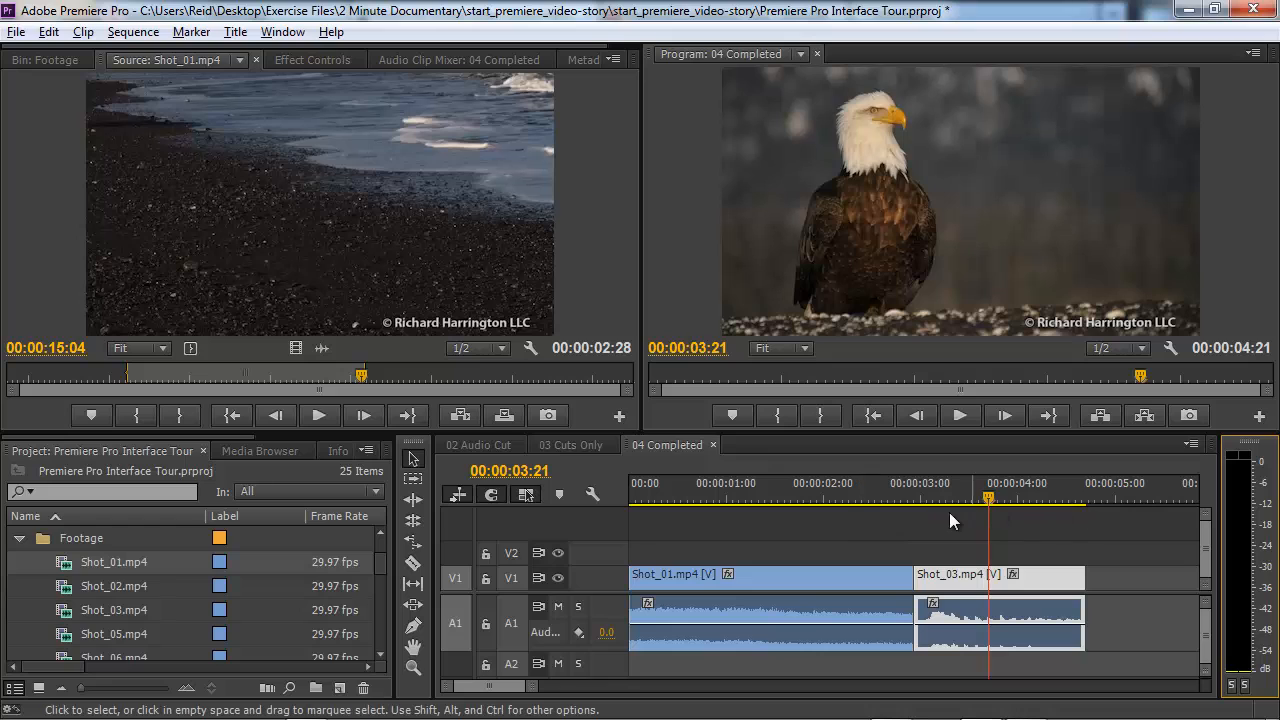
click(764, 485)
key(space)
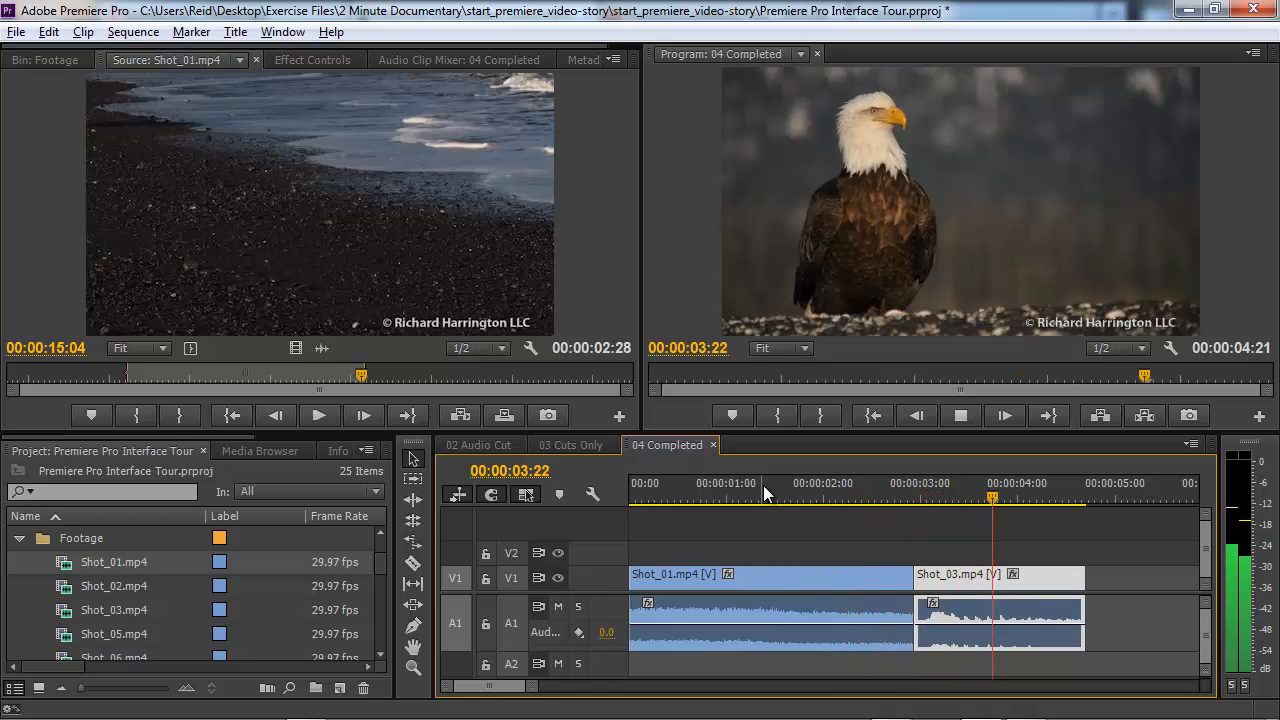
key(space)
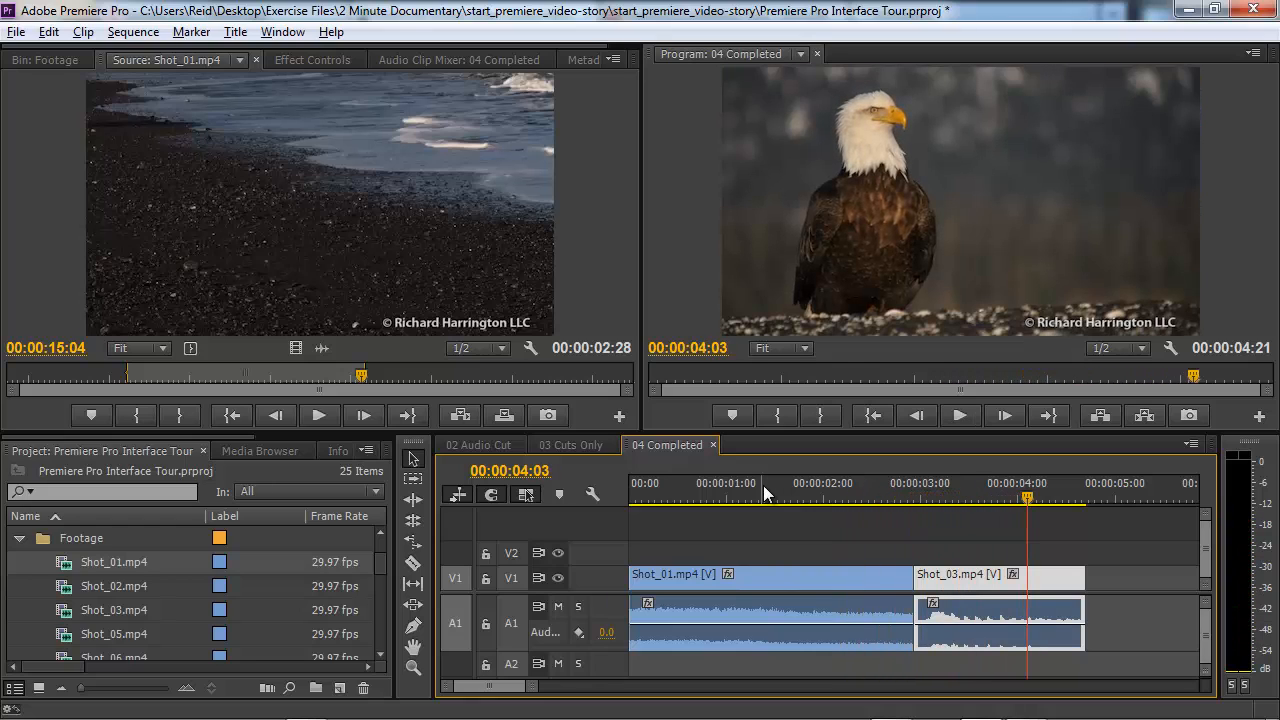
Ripple-trim about 1 second 7 frames off the end of Shot_01.mp4 in the timeline, then restore the Selection tool
click(410, 452)
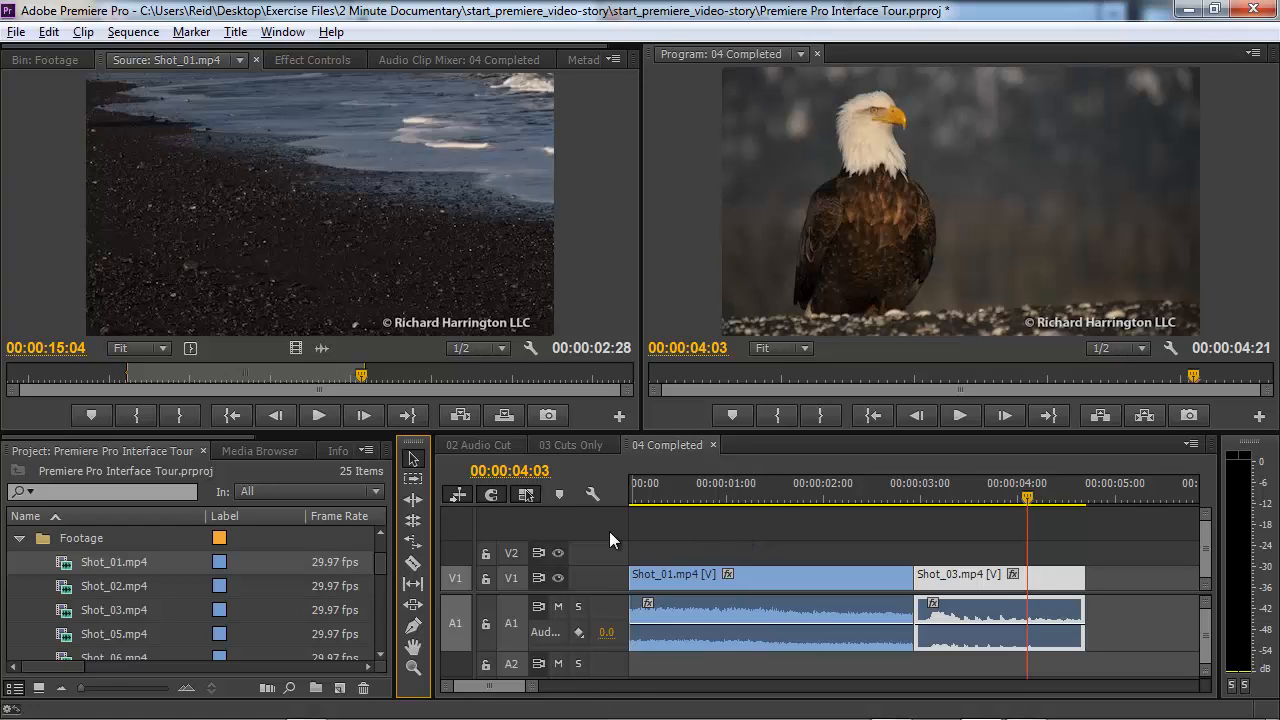
click(422, 502)
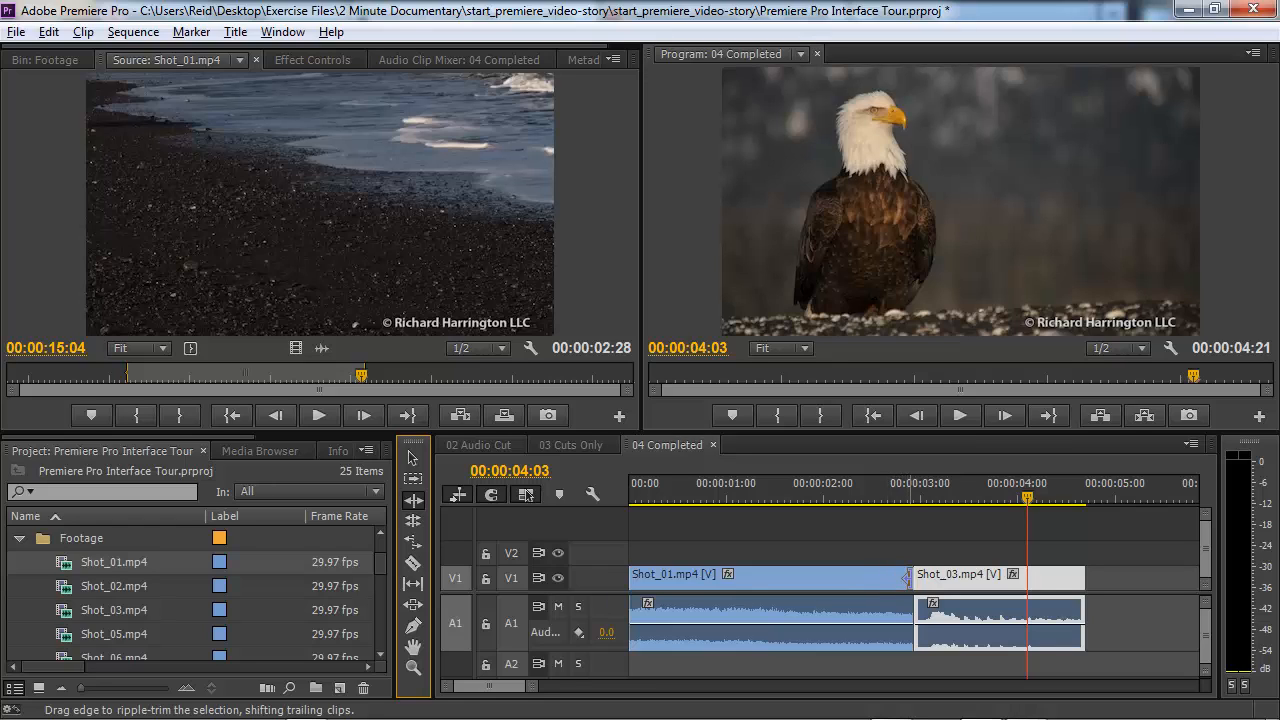
drag(908, 577, 786, 578)
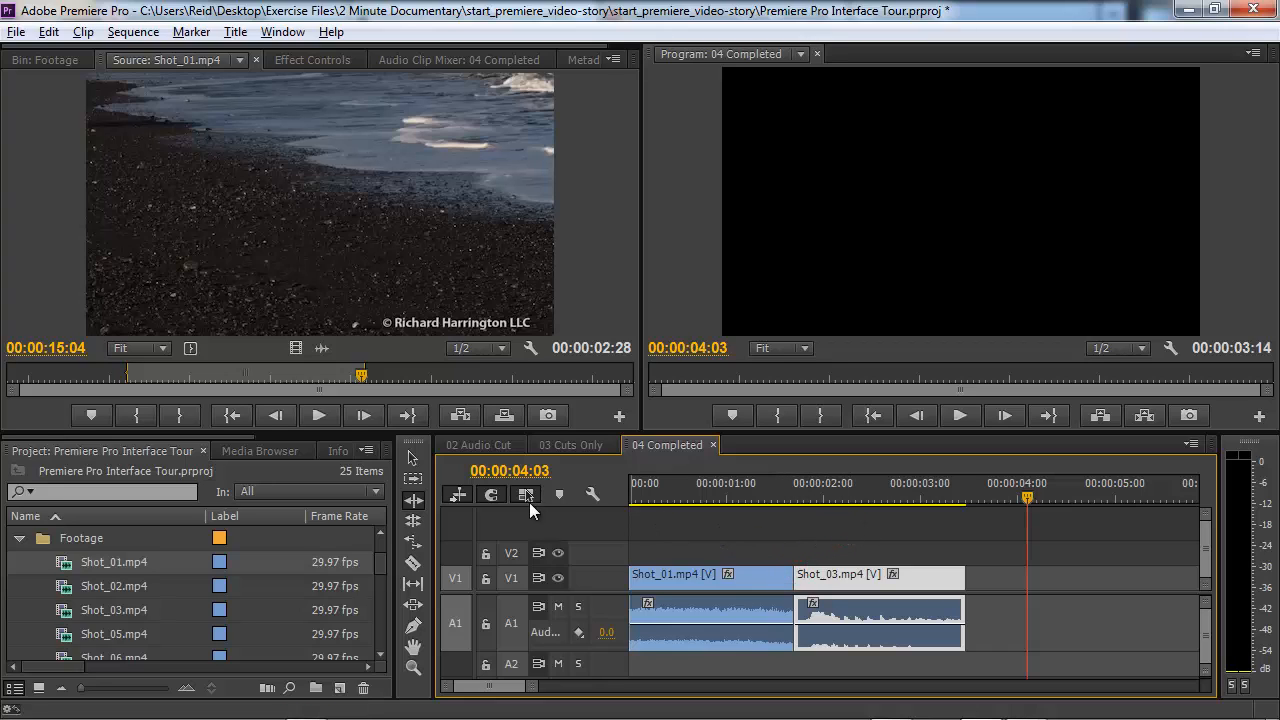
click(412, 461)
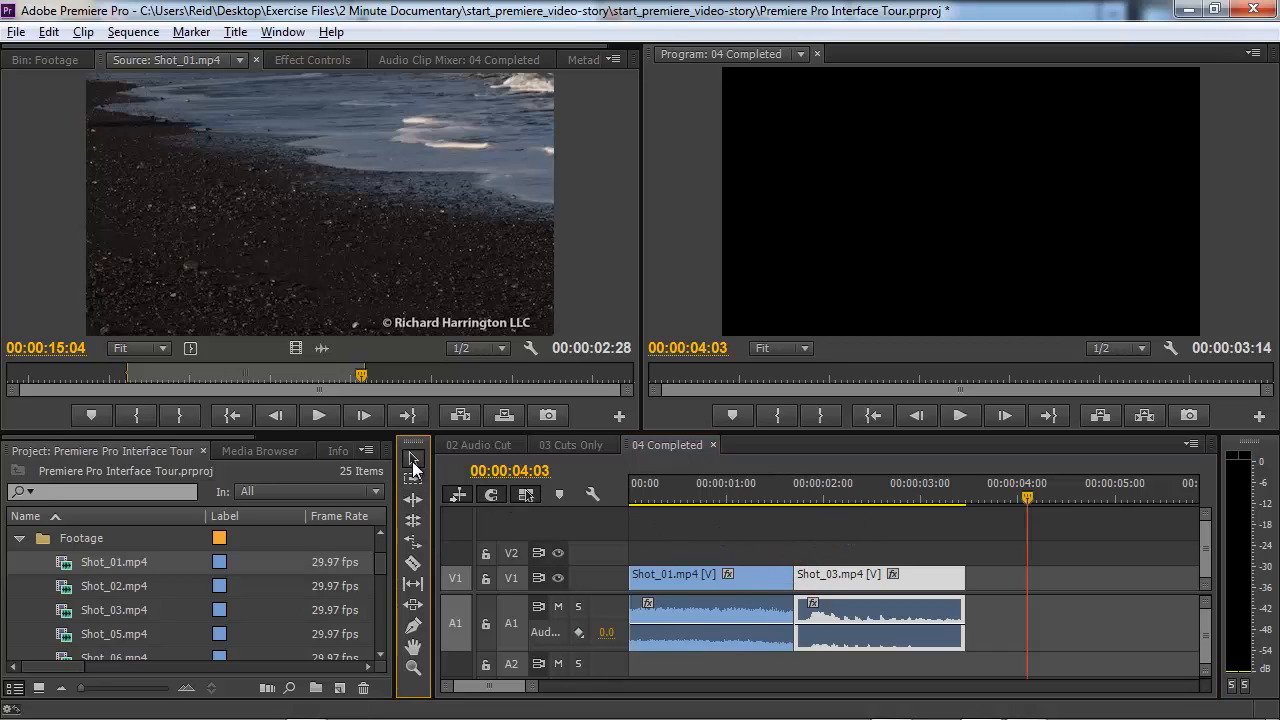